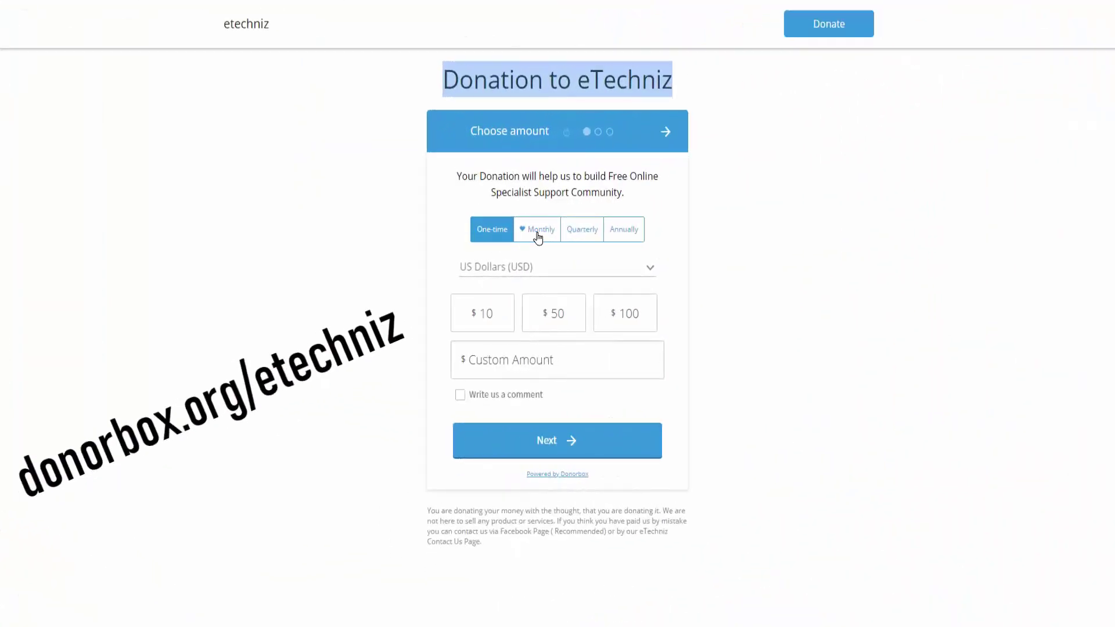
# Step: Choose a $100 donation in US Dollars with the comment 'Your Comment here'
pyautogui.click(505, 268)
pyautogui.click(530, 394)
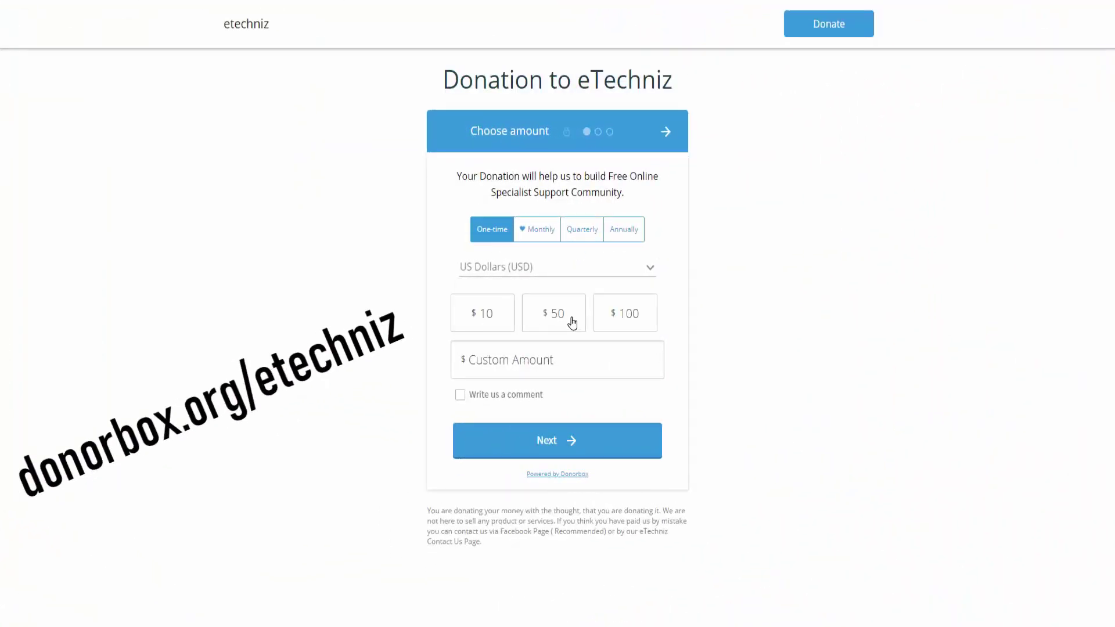
pyautogui.click(629, 320)
pyautogui.click(458, 396)
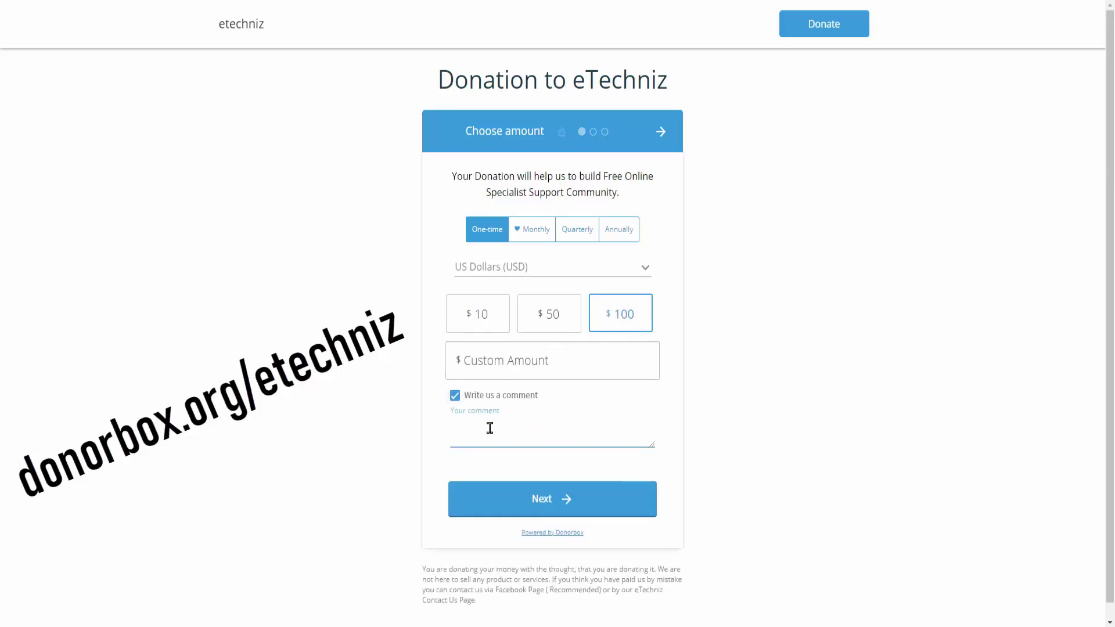
pyautogui.write('Your Comment here')
# Step: Enter the donor's first and last name, leaving the anonymous option off
pyautogui.click(511, 500)
pyautogui.write('Your ')
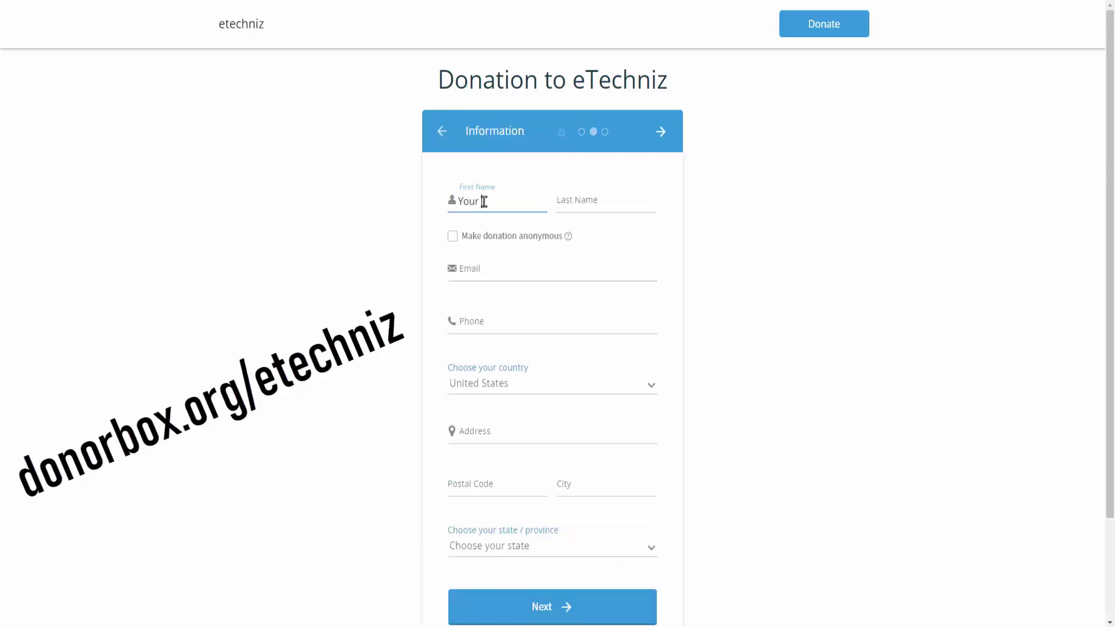
pyautogui.write('First Name')
pyautogui.press('Tab')
pyautogui.write('Your Last Name')
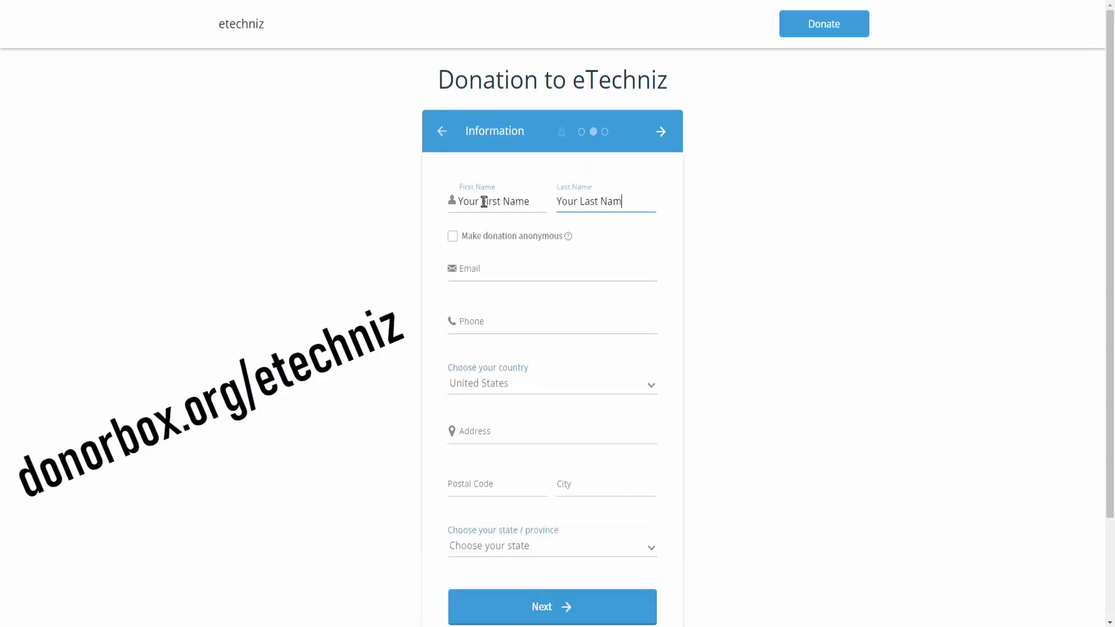
pyautogui.press('Tab')
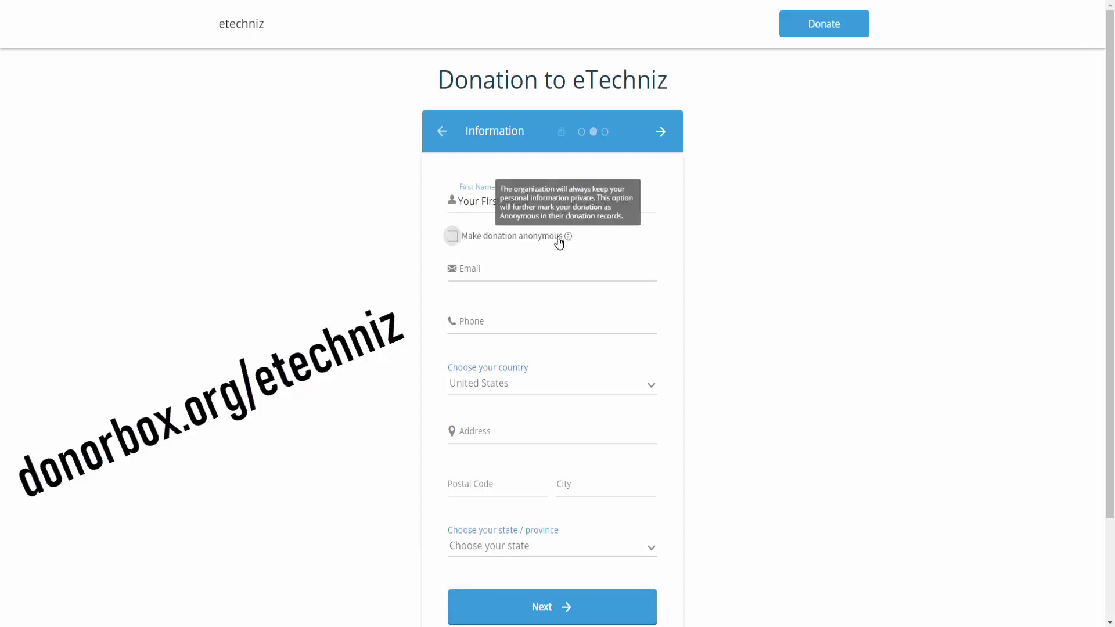
pyautogui.click(454, 237)
pyautogui.click(454, 237)
# Step: Fill in the donor's email address and phone number
pyautogui.press('Tab')
pyautogui.write('Your')
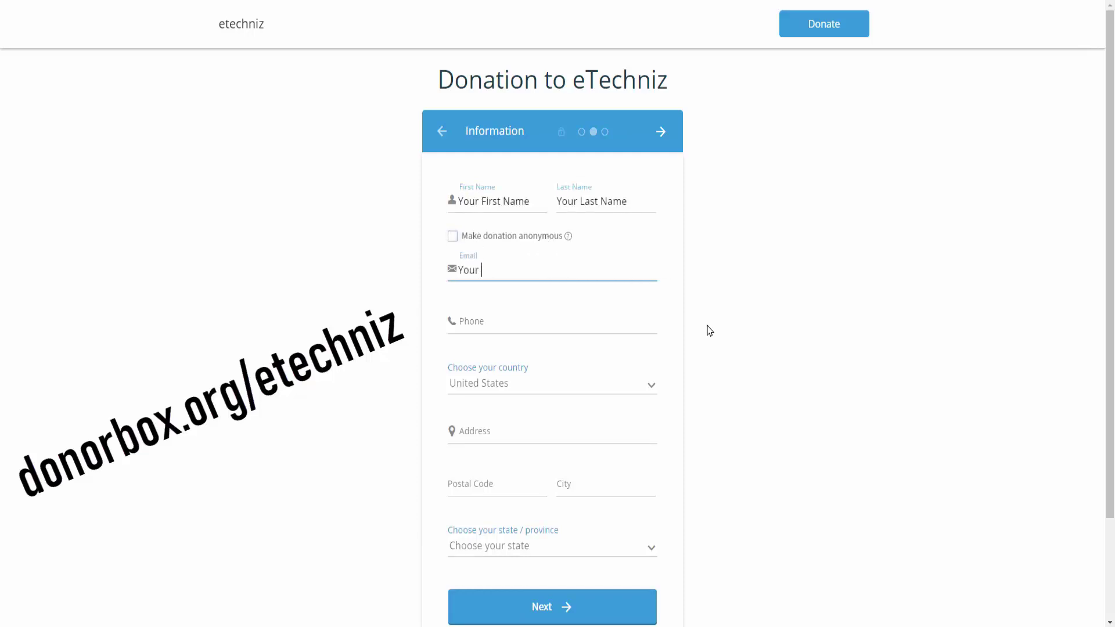
pyautogui.write('emailaddress@gmail.com')
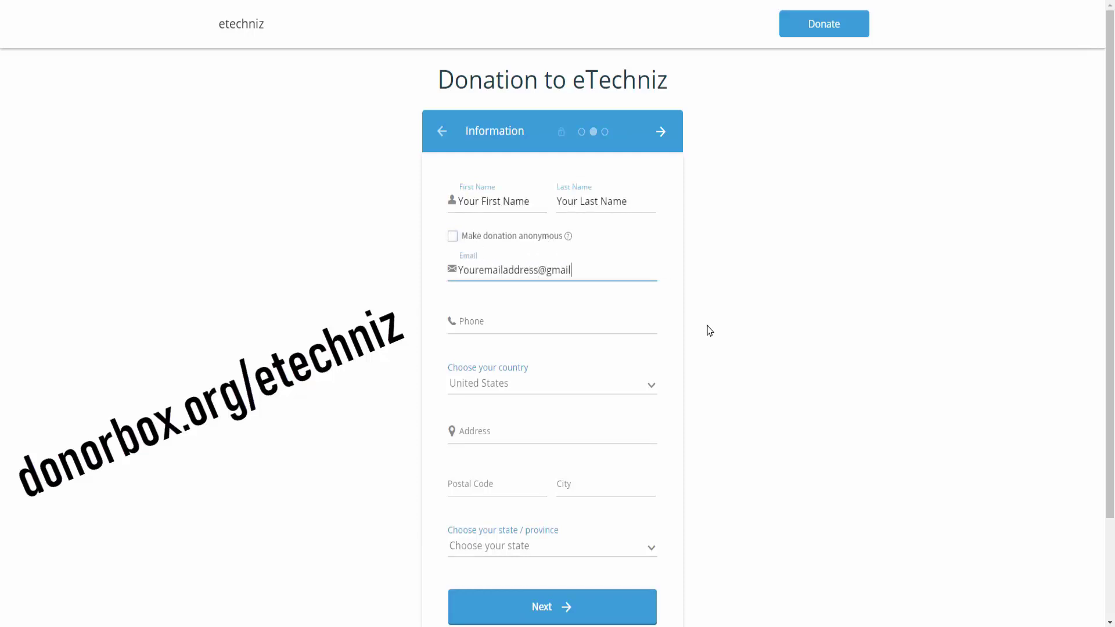
pyautogui.press('Tab')
pyautogui.write('Your Phone Number')
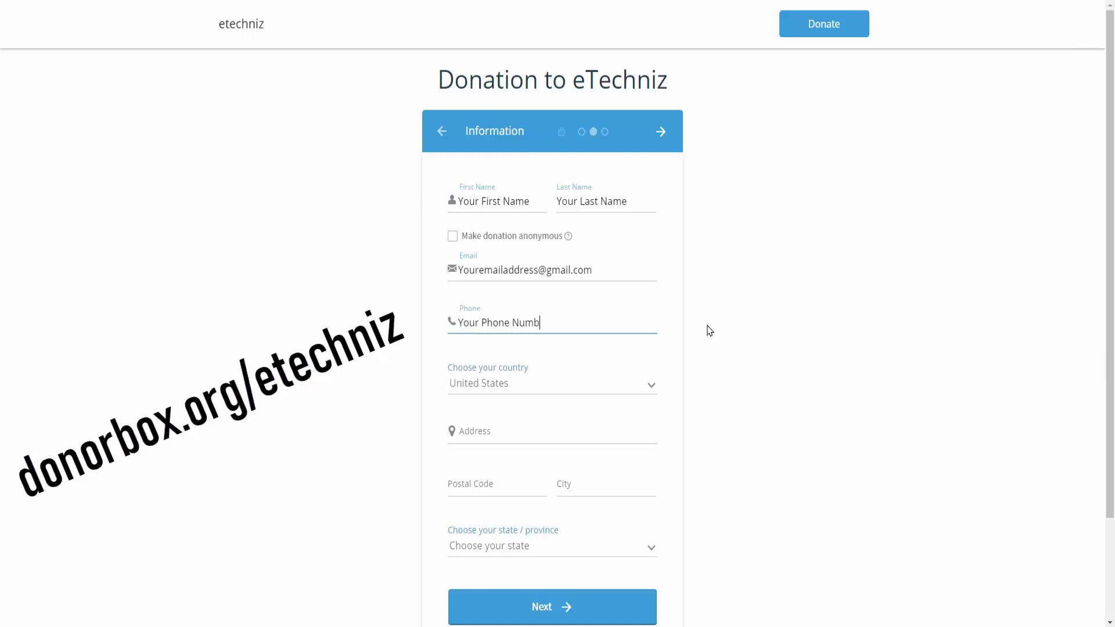
pyautogui.hotkey('ctrl', 'a')
pyautogui.hotkey('ctrl', 'v')
# Step: Keep United States as the country, enter the street address and postal code 53452, and continue
pyautogui.click(651, 385)
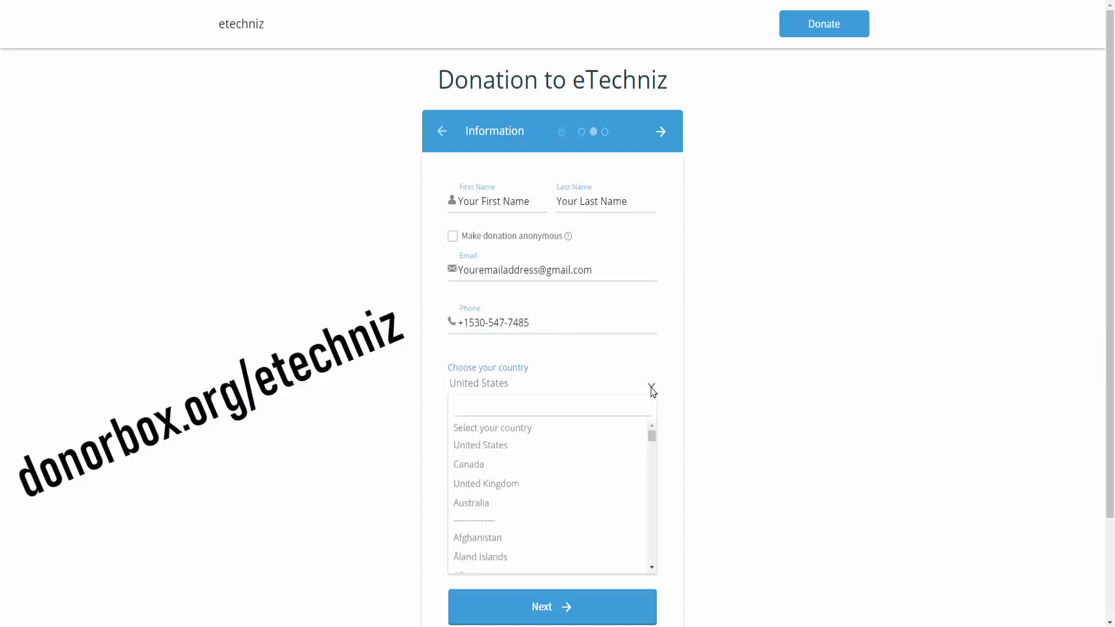
pyautogui.click(687, 348)
pyautogui.click(587, 433)
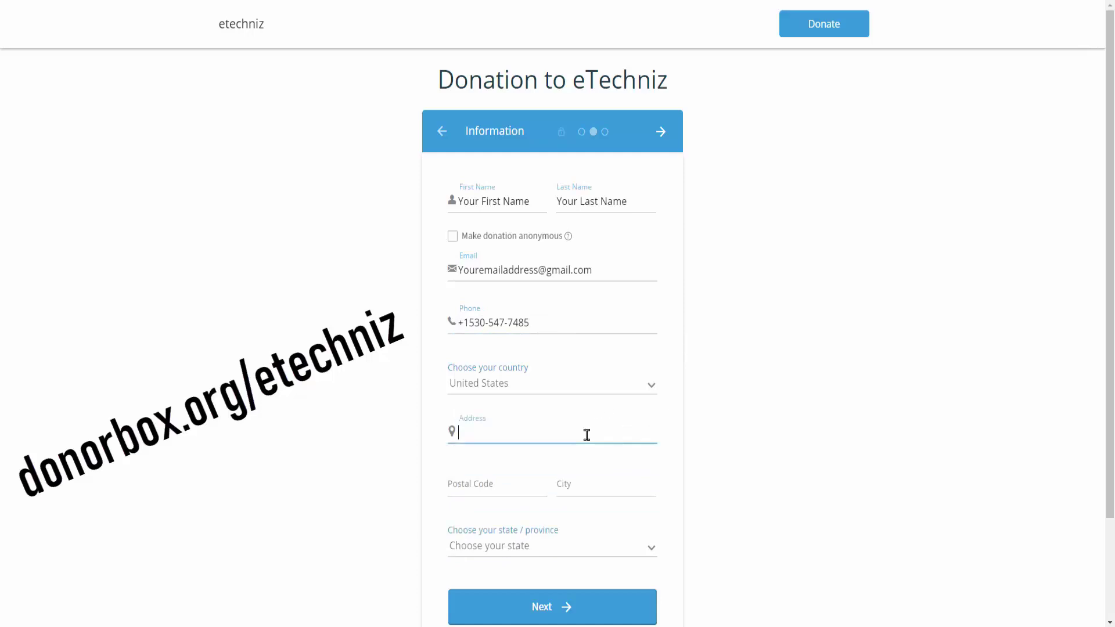
pyautogui.write('Your Addr')
pyautogui.click(505, 493)
pyautogui.write('5')
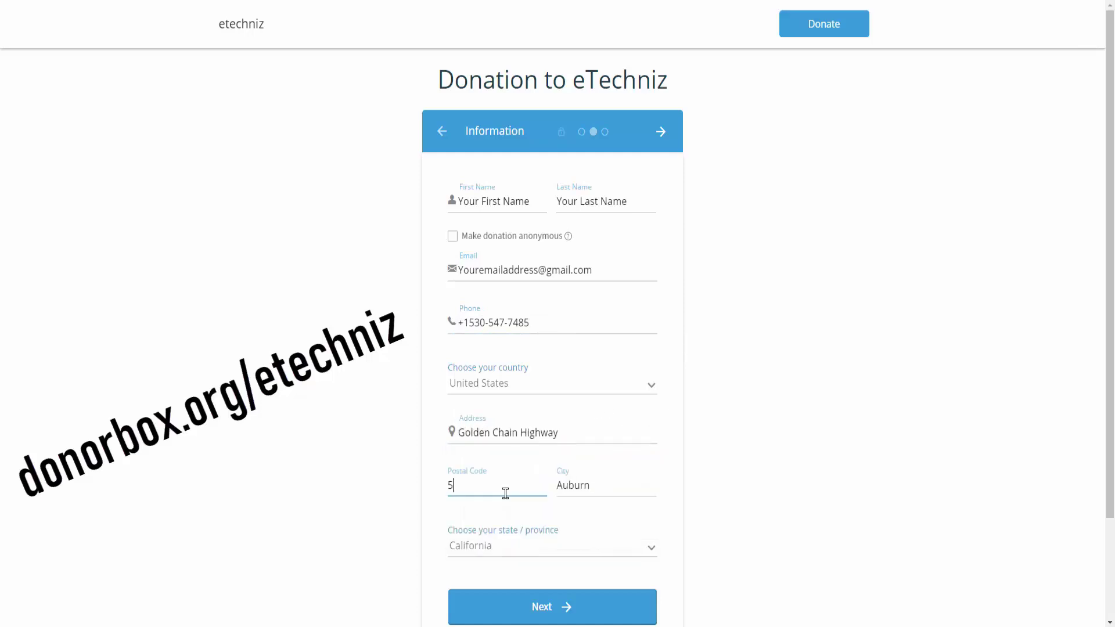
pyautogui.write('3452')
pyautogui.press('Return')
# Step: Move through the card number, expiration date and security code fields
pyautogui.click(515, 301)
pyautogui.click(506, 355)
pyautogui.click(614, 354)
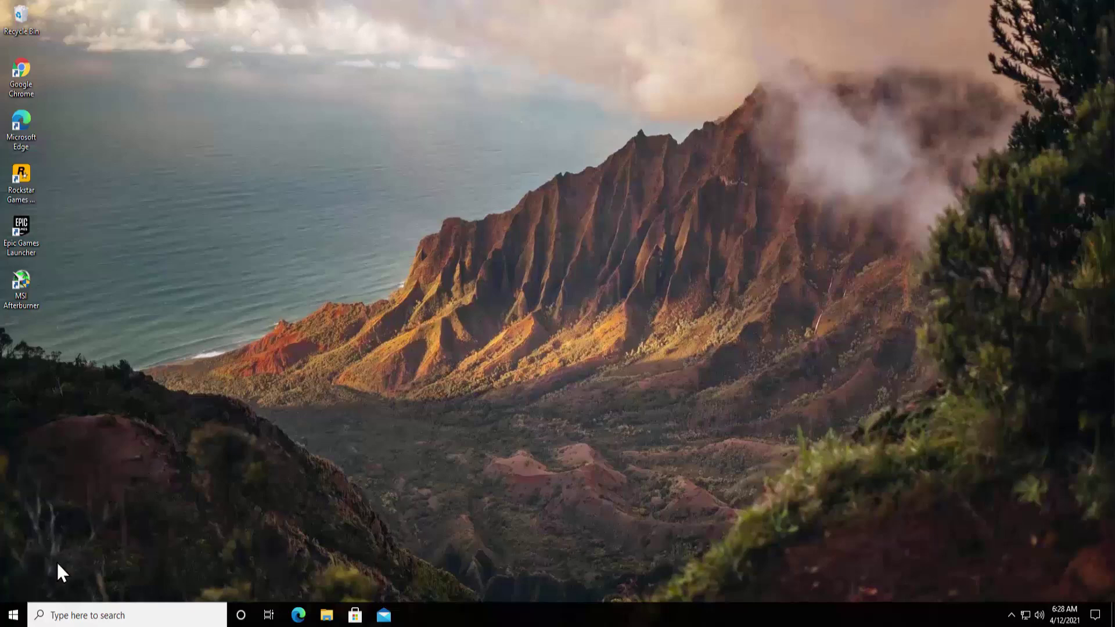
# Step: Check for updates under Update & Security, then close the Settings window
pyautogui.click(13, 616)
pyautogui.click(13, 560)
pyautogui.scroll(-3, 520, 333)
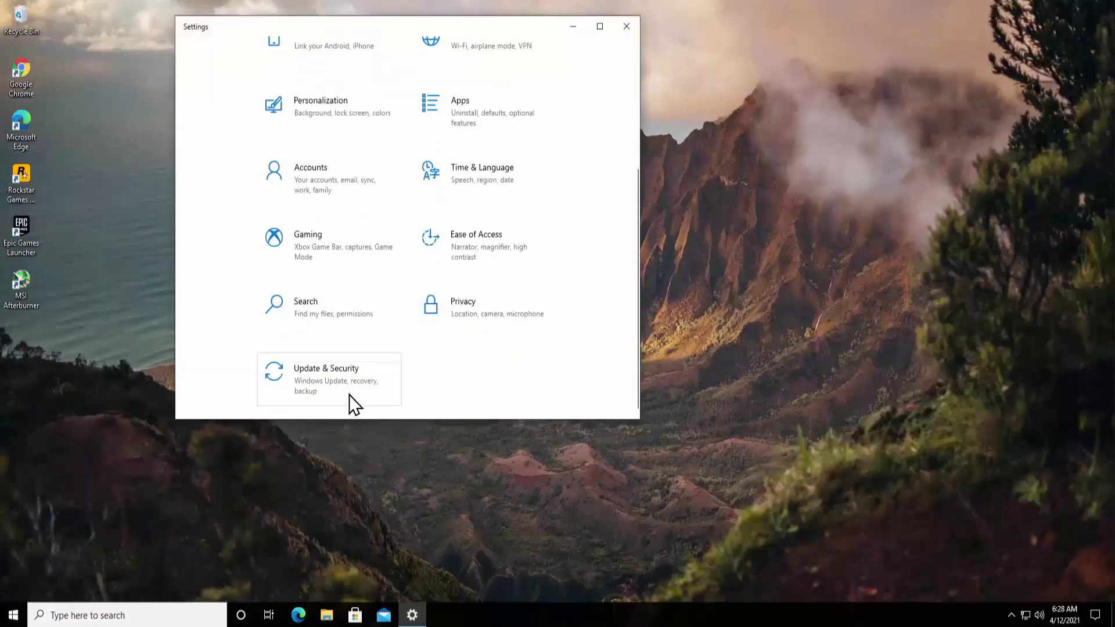
pyautogui.click(313, 381)
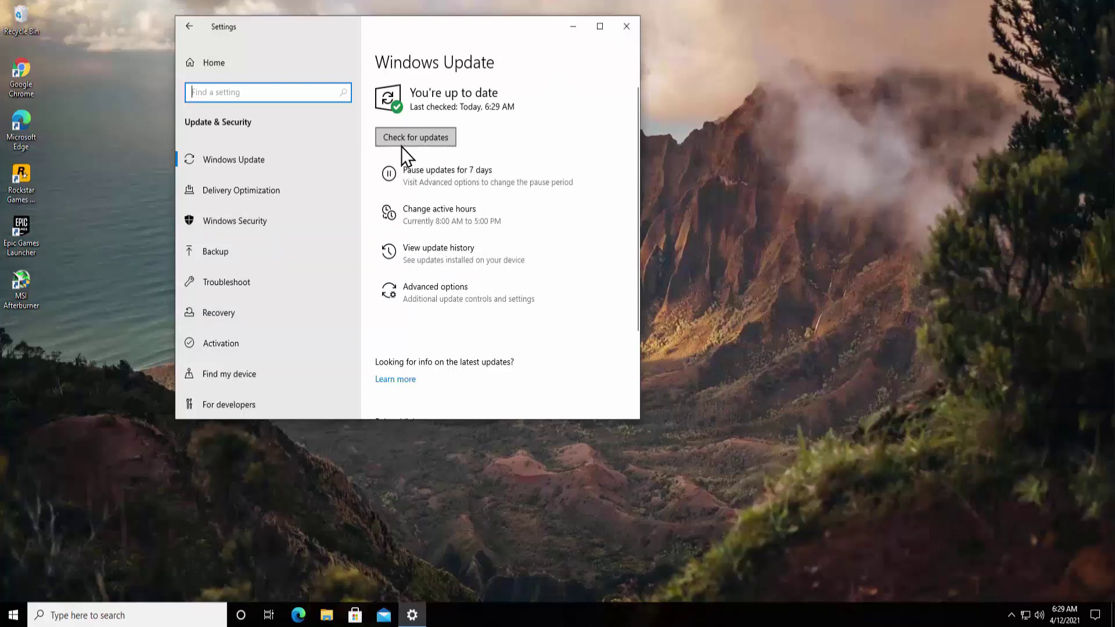
pyautogui.click(430, 142)
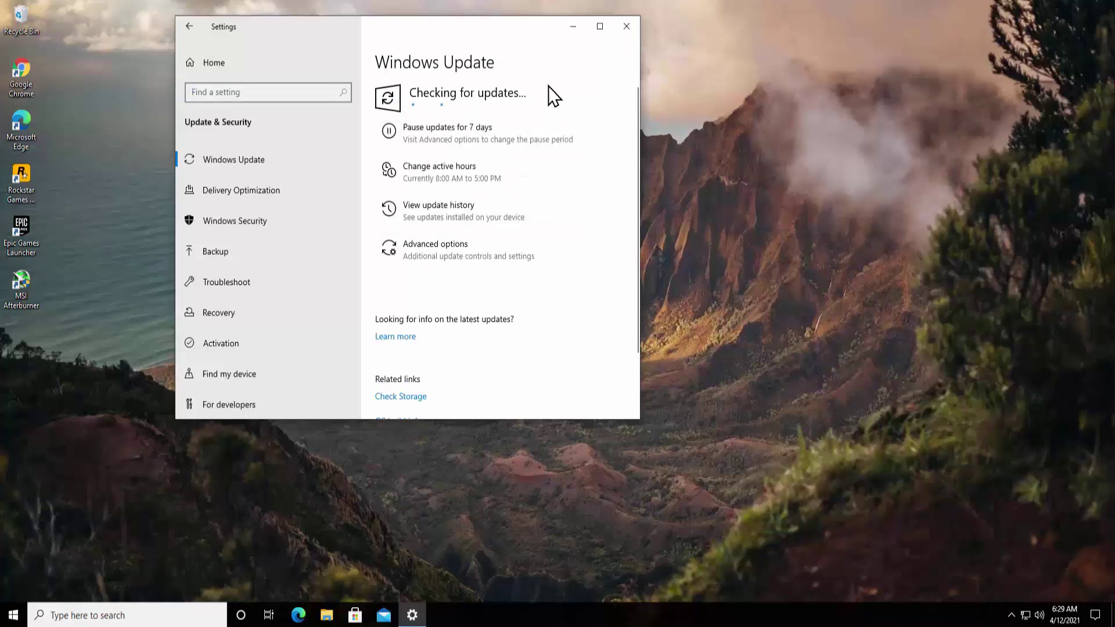
pyautogui.click(633, 26)
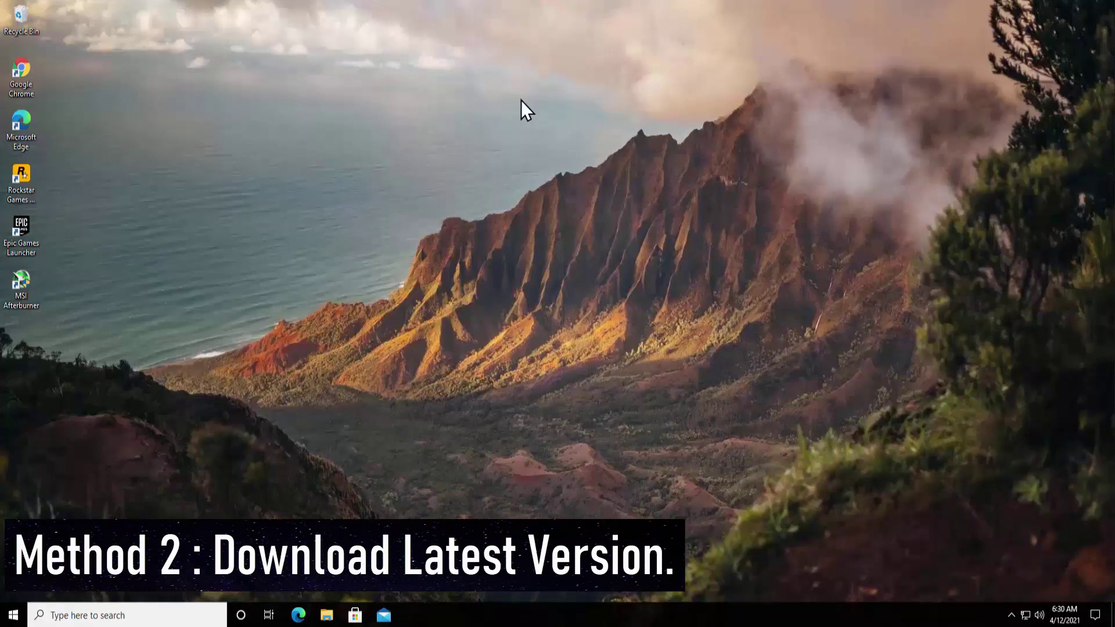
# Step: Peek at the hidden tray icons, then launch Google Chrome from its desktop shortcut
pyautogui.click(1011, 616)
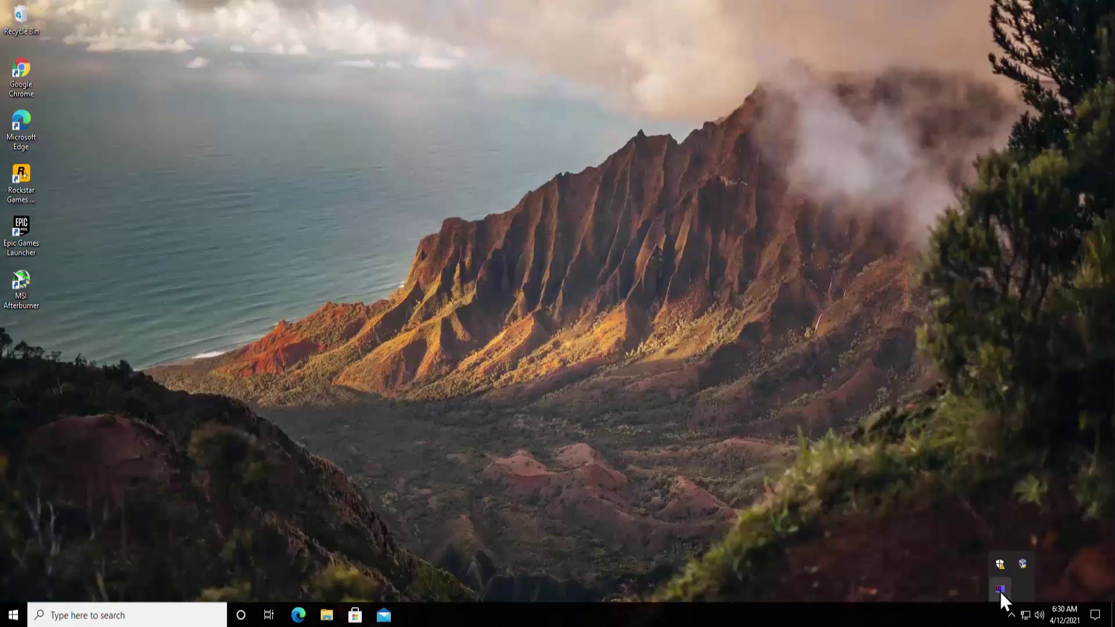
pyautogui.click(12, 68)
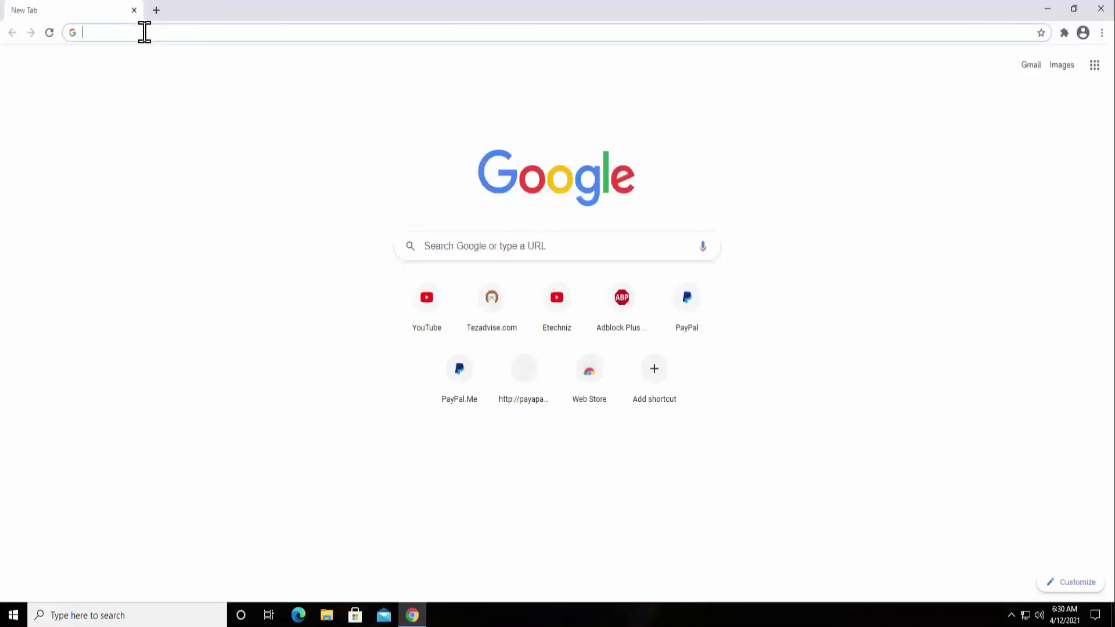
# Step: Search 'download rivatuner statistics server', open the Guru3D RTSS page and check the installed version
pyautogui.click(127, 32)
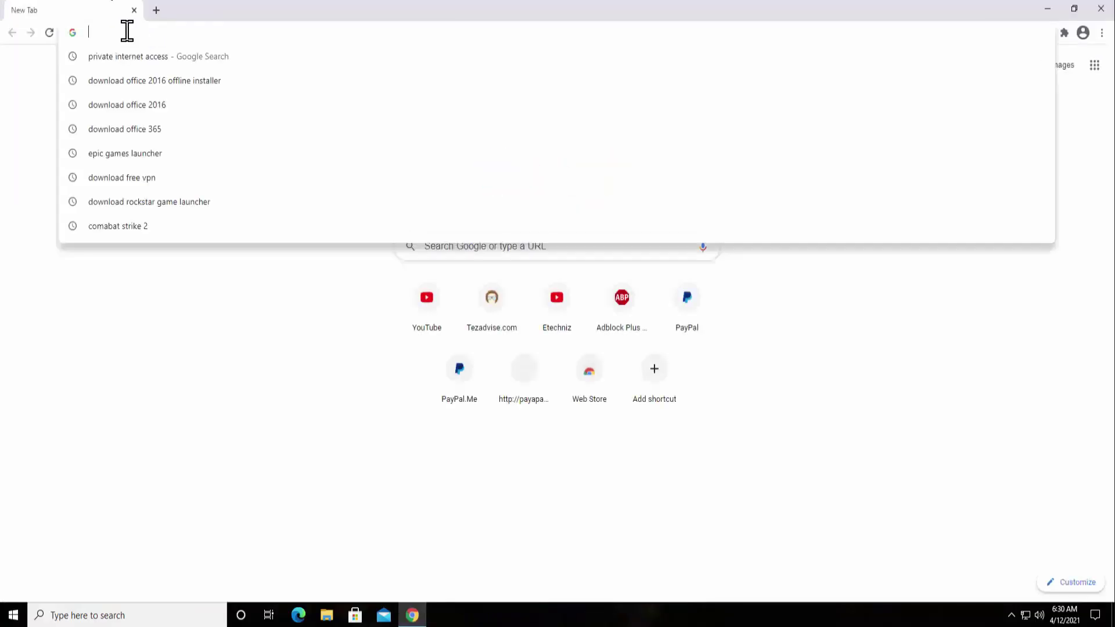
pyautogui.write('download')
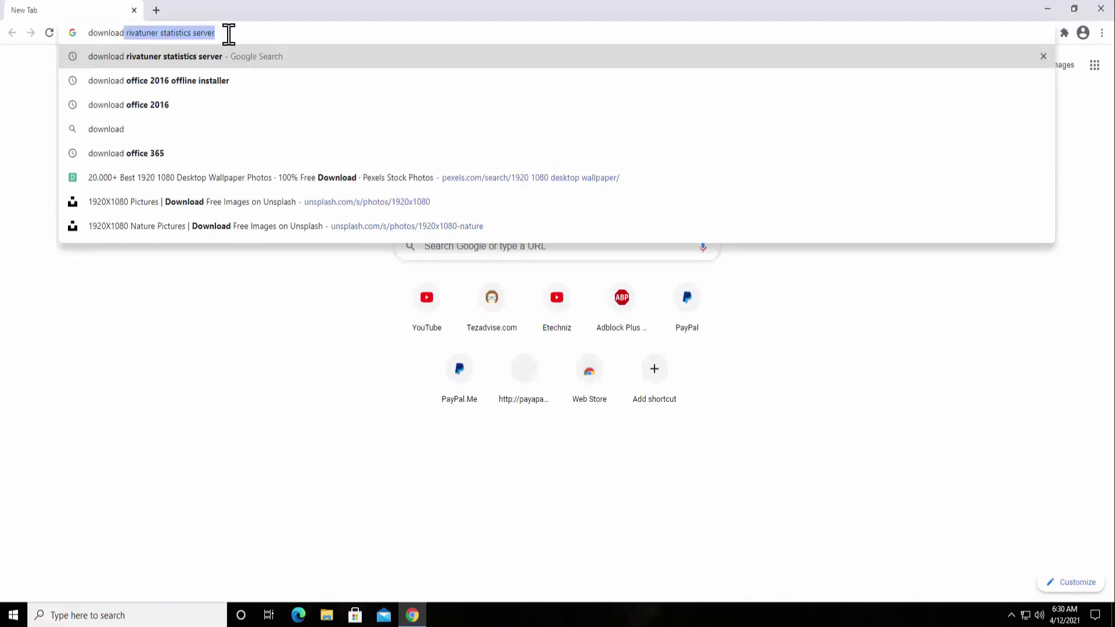
pyautogui.click(245, 34)
pyautogui.click(263, 60)
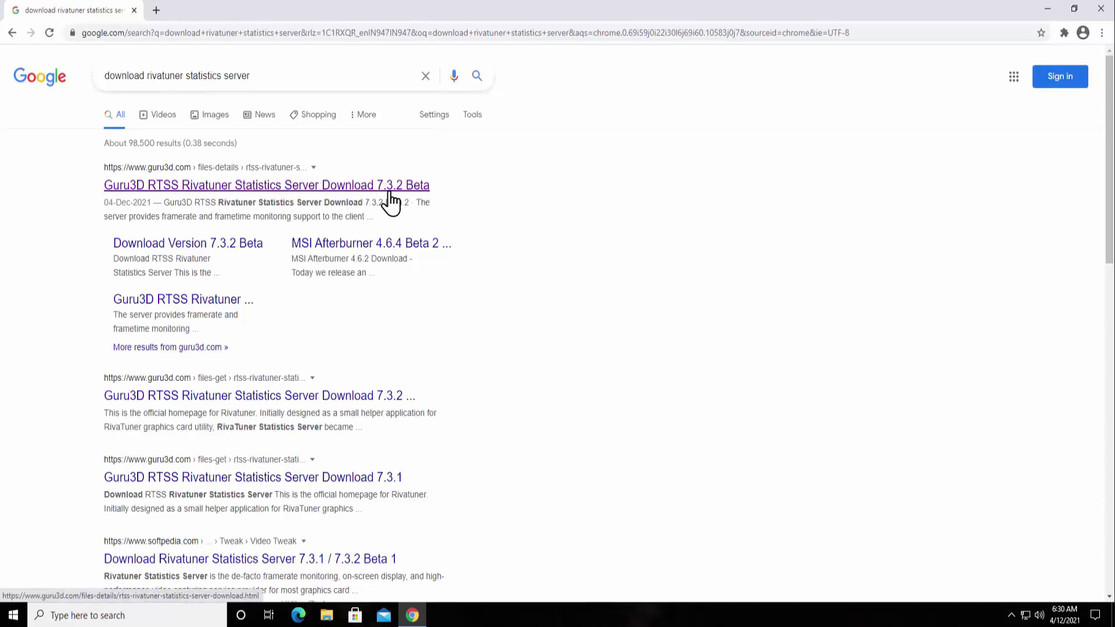
pyautogui.click(402, 187)
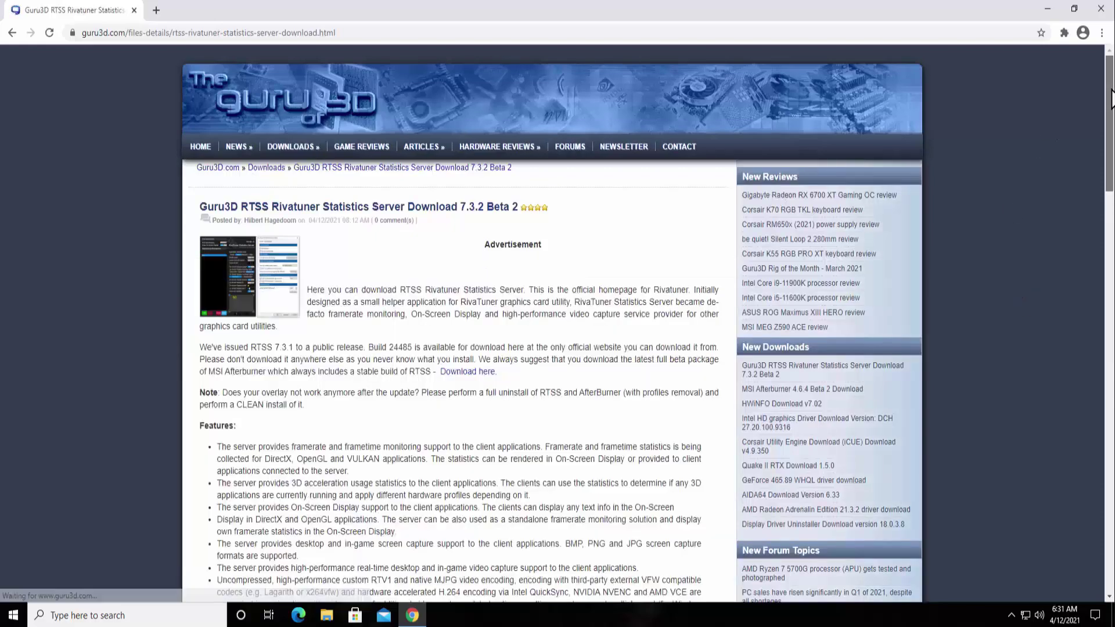
pyautogui.moveTo(1111, 99); pyautogui.dragTo(1108, 498)
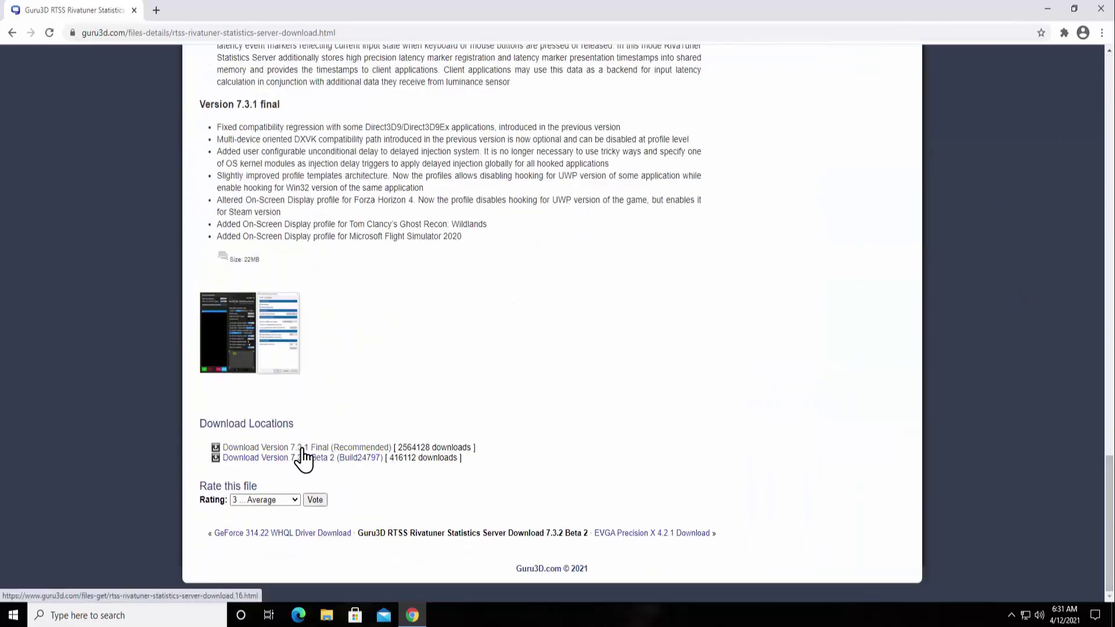
pyautogui.click(1011, 616)
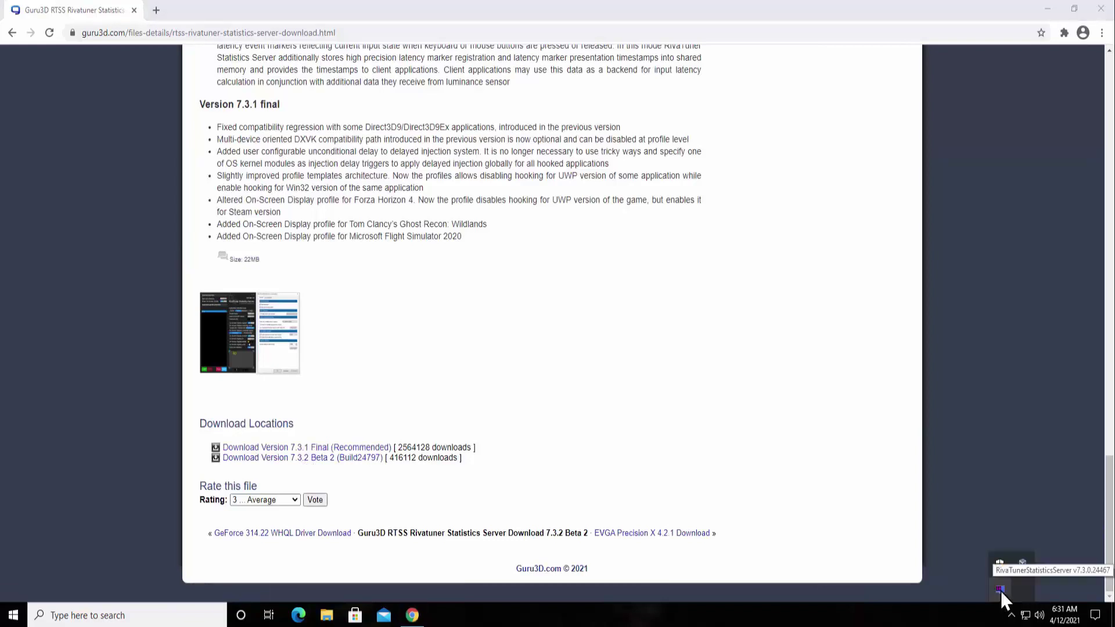
pyautogui.click(654, 409)
# Step: Download RTSS version 7.3.2 Beta 2 and show the zip in its folder
pyautogui.click(375, 459)
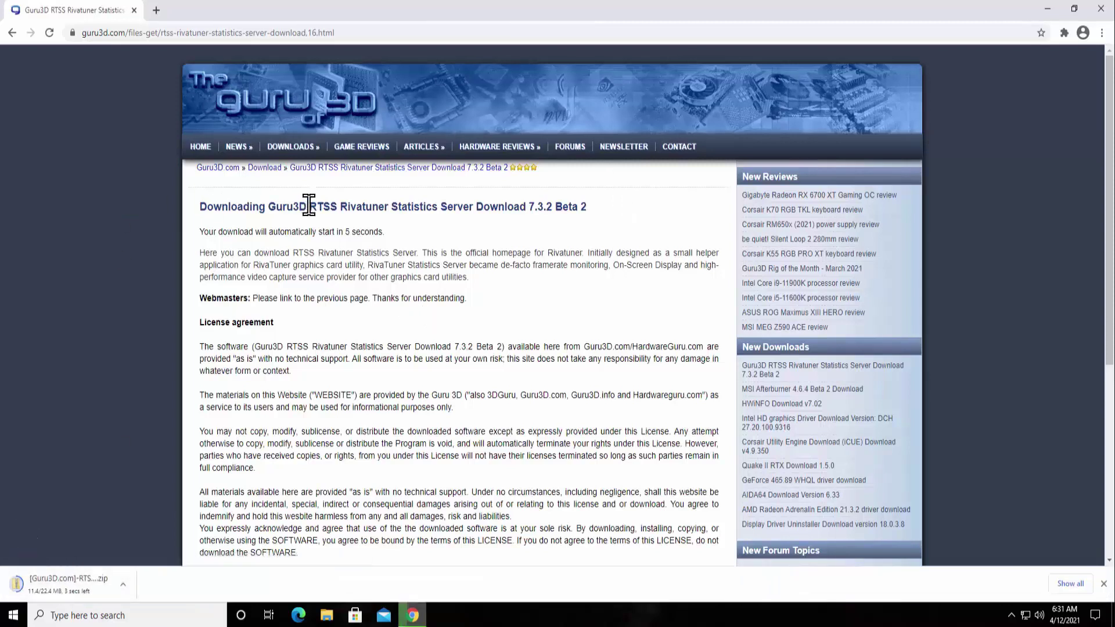
pyautogui.moveTo(309, 206); pyautogui.dragTo(481, 209)
pyautogui.click(453, 280)
pyautogui.click(124, 589)
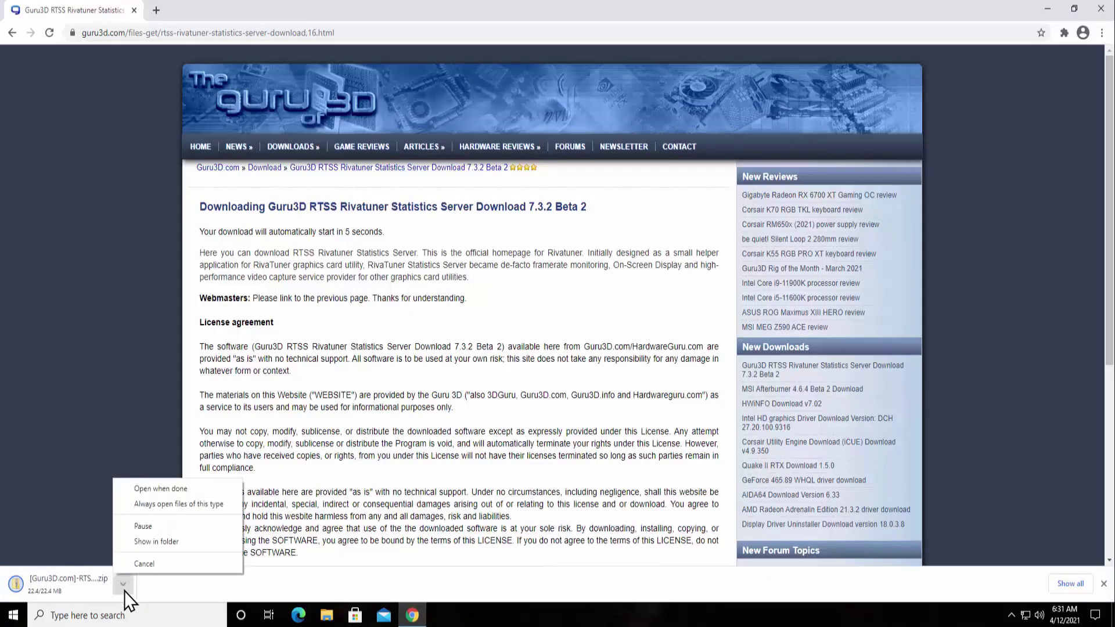
pyautogui.click(145, 538)
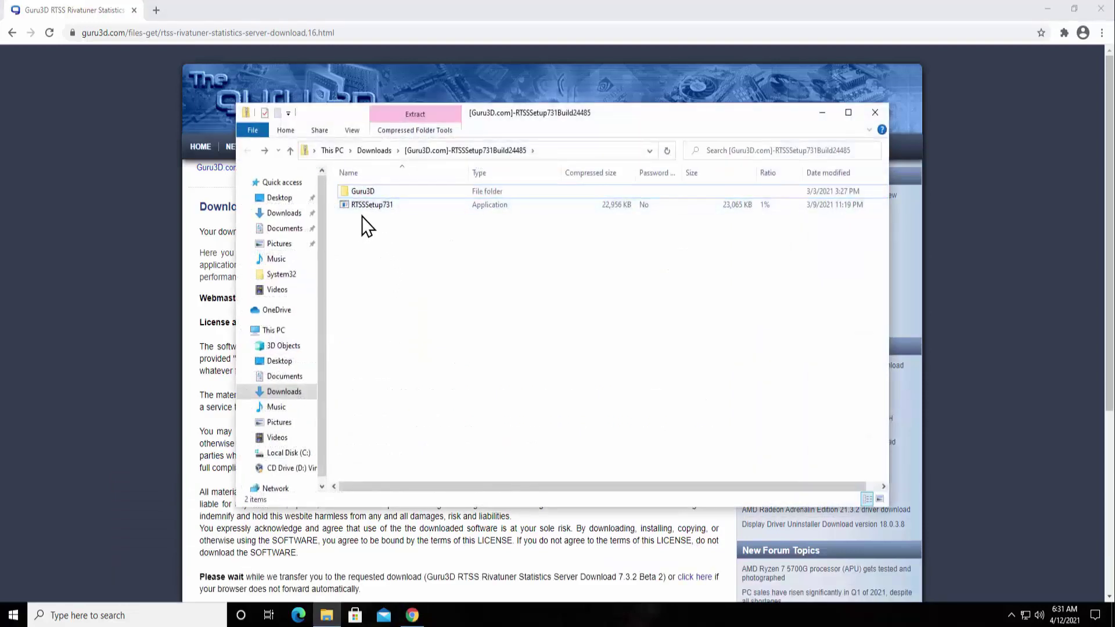
# Step: Extract the RTSS zip into Downloads and run RTSSSetup731, approving the UAC prompt
pyautogui.doubleClick(375, 206)
pyautogui.click(528, 336)
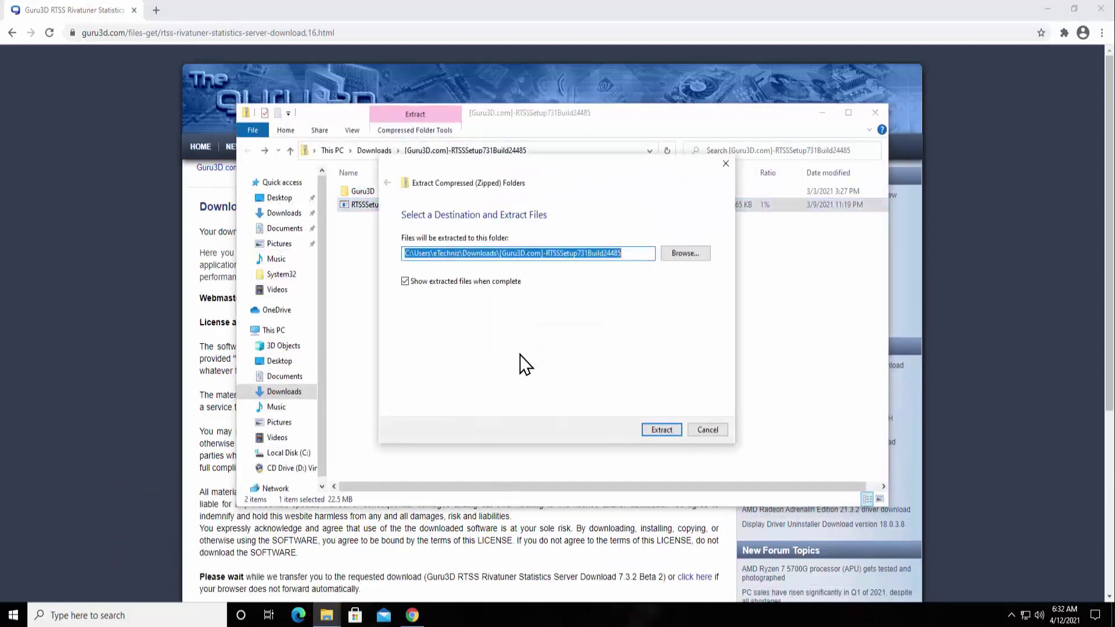
pyautogui.click(670, 435)
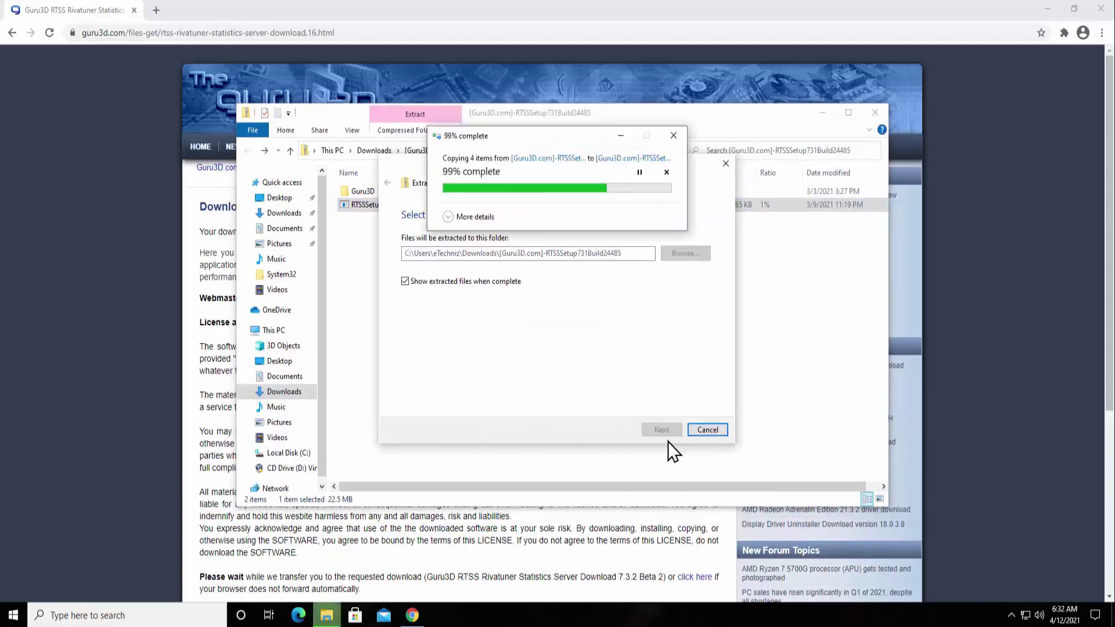
pyautogui.doubleClick(403, 221)
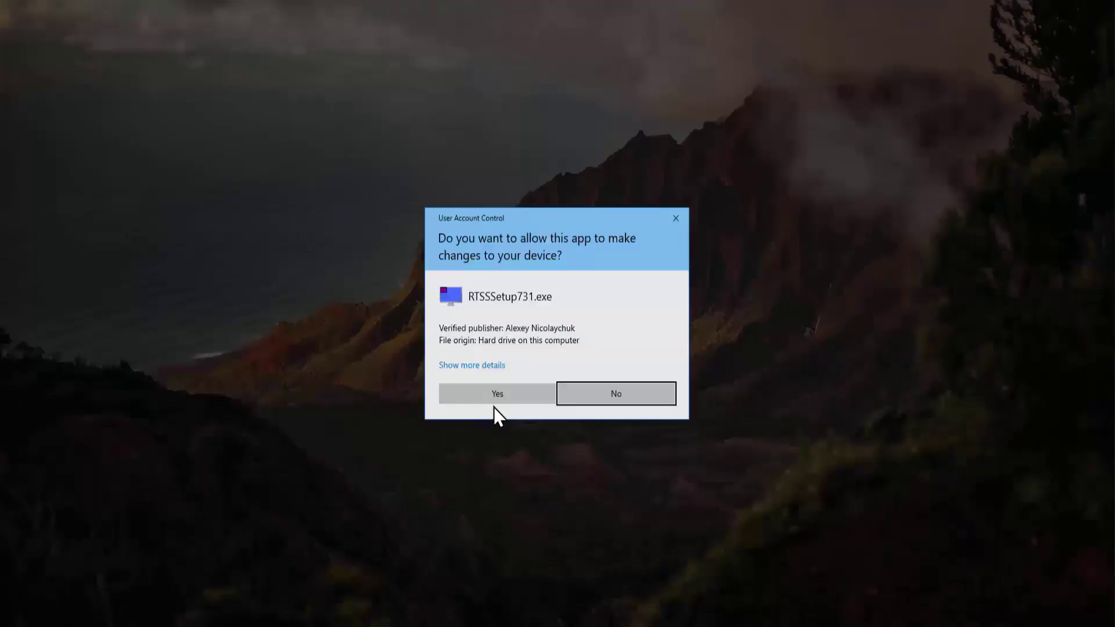
pyautogui.click(496, 402)
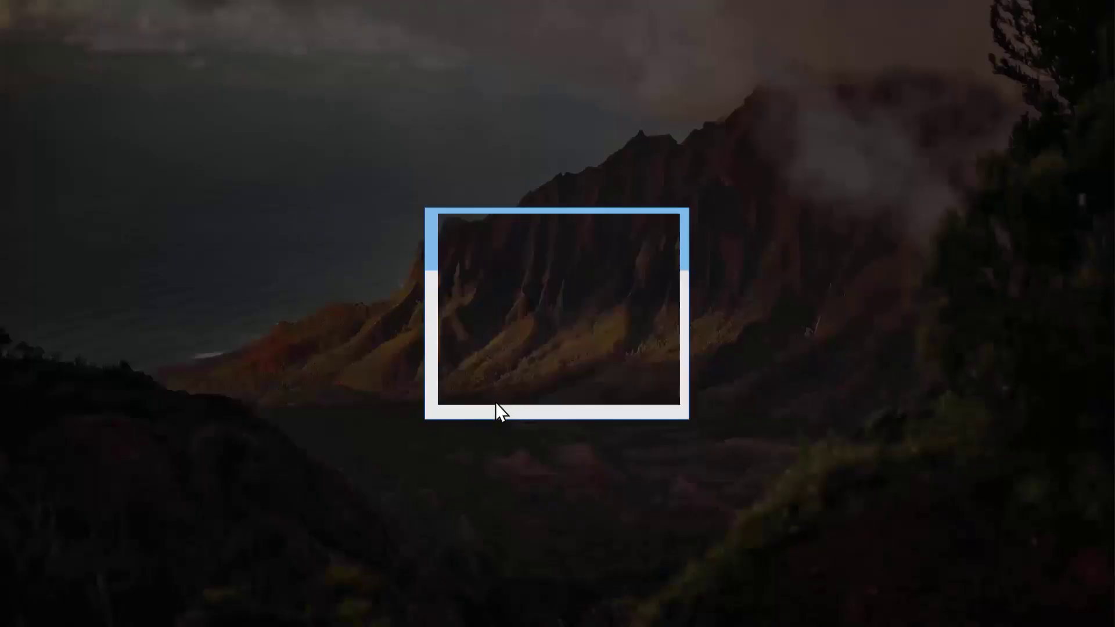
# Step: Accept the licence and install RTSS 7.3.1 to the default folder, reaching the 'currently active' abort warning
pyautogui.click(557, 333)
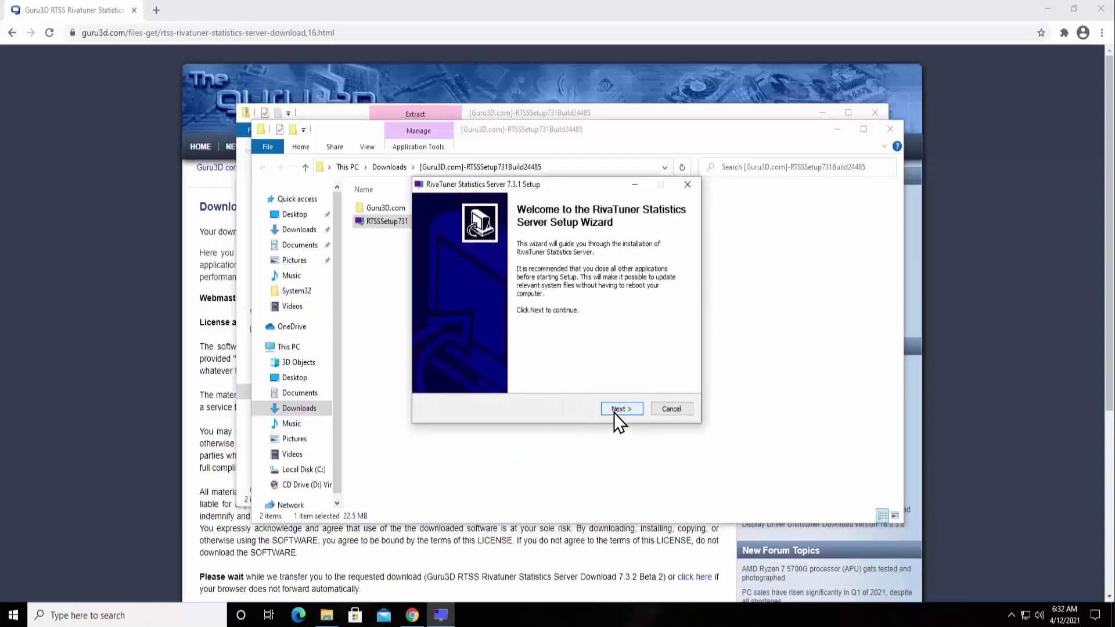
pyautogui.click(614, 410)
pyautogui.click(482, 369)
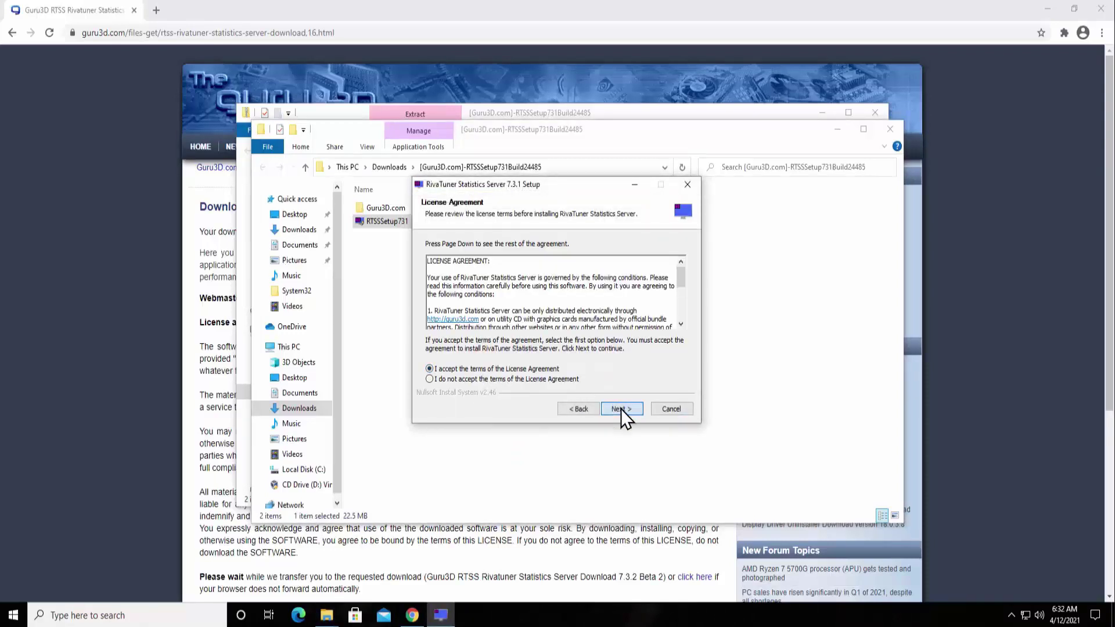
pyautogui.click(620, 409)
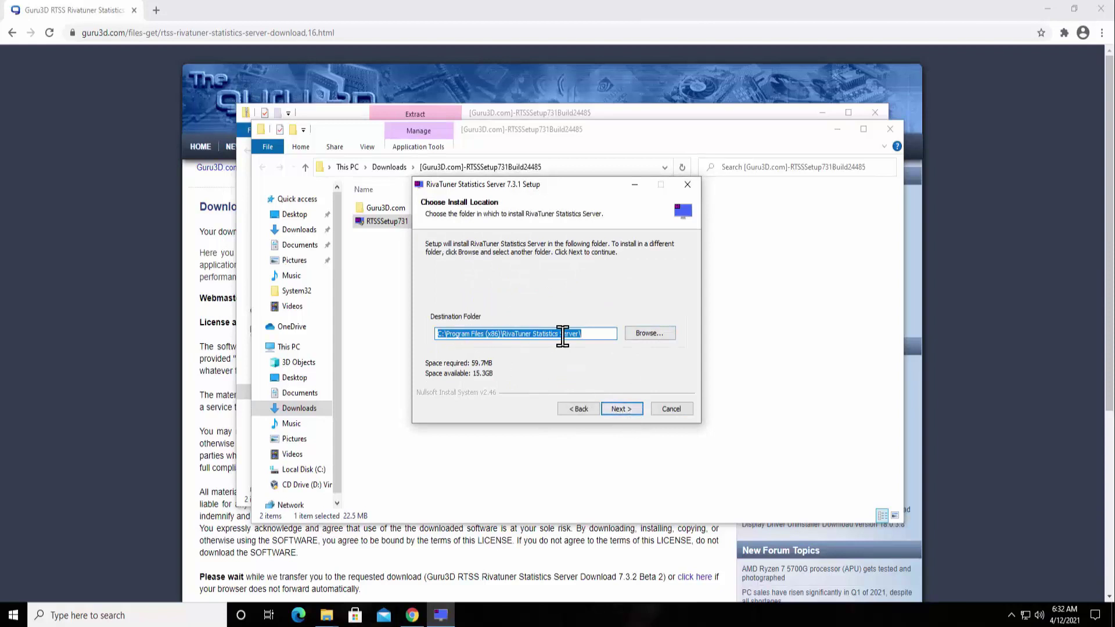
pyautogui.click(633, 413)
pyautogui.click(632, 413)
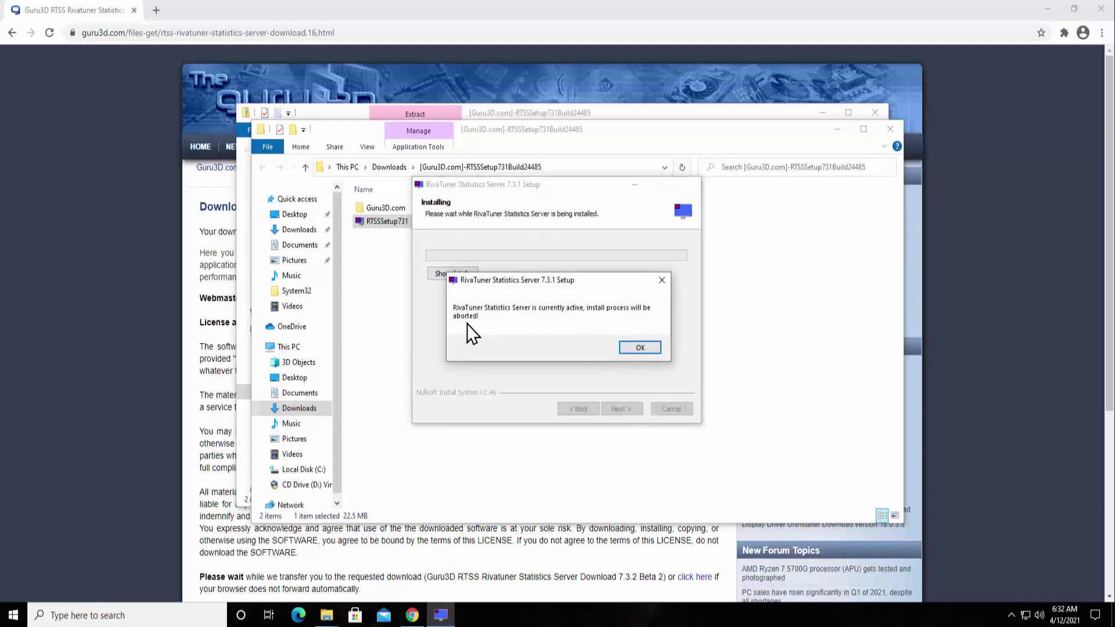
# Step: Move the warning aside and open Task Manager from the taskbar menu
pyautogui.moveTo(469, 279); pyautogui.dragTo(485, 238)
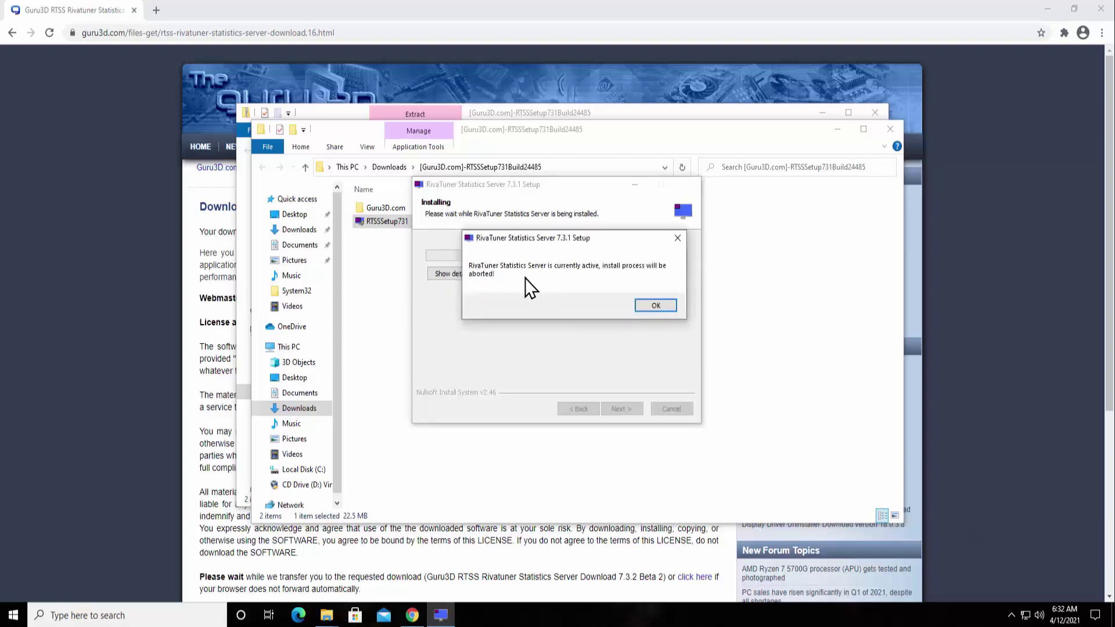
pyautogui.click(1011, 615)
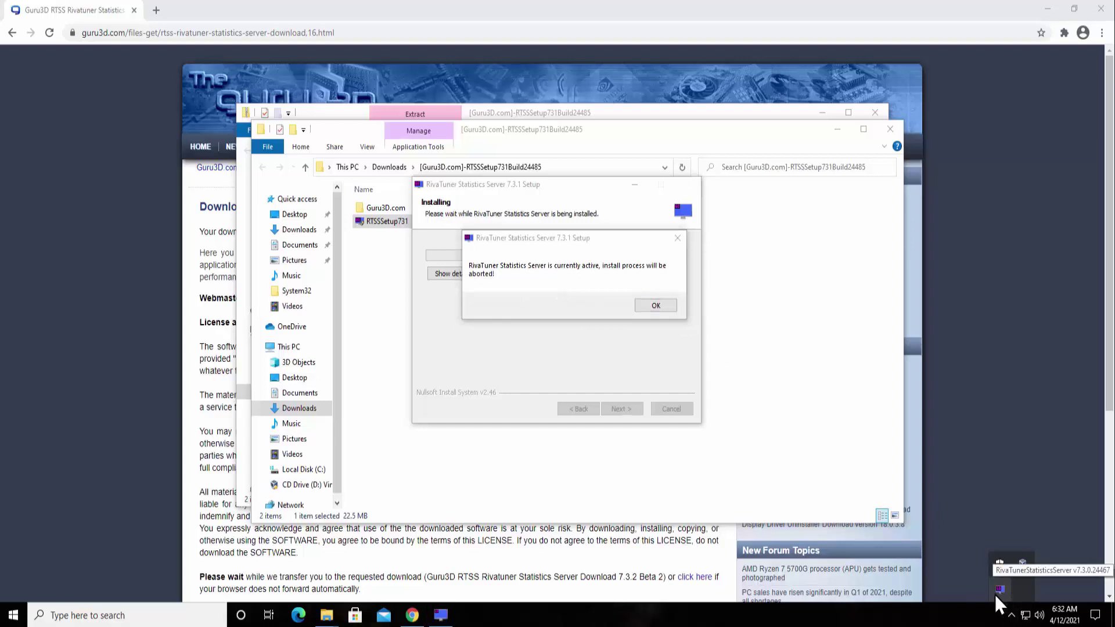
pyautogui.rightClick(865, 619)
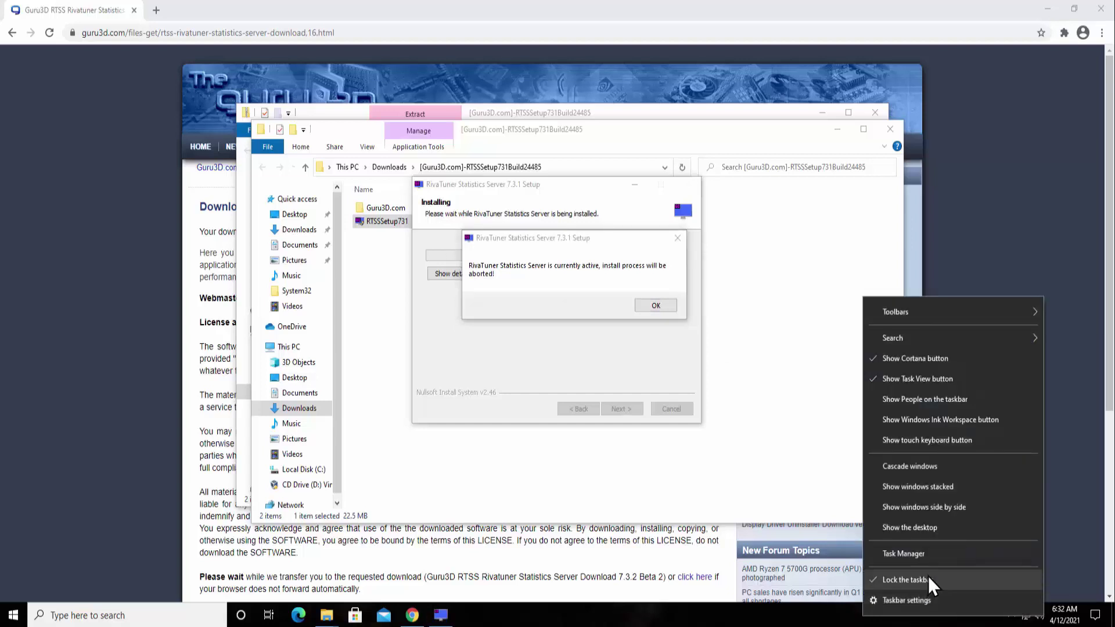
pyautogui.click(946, 555)
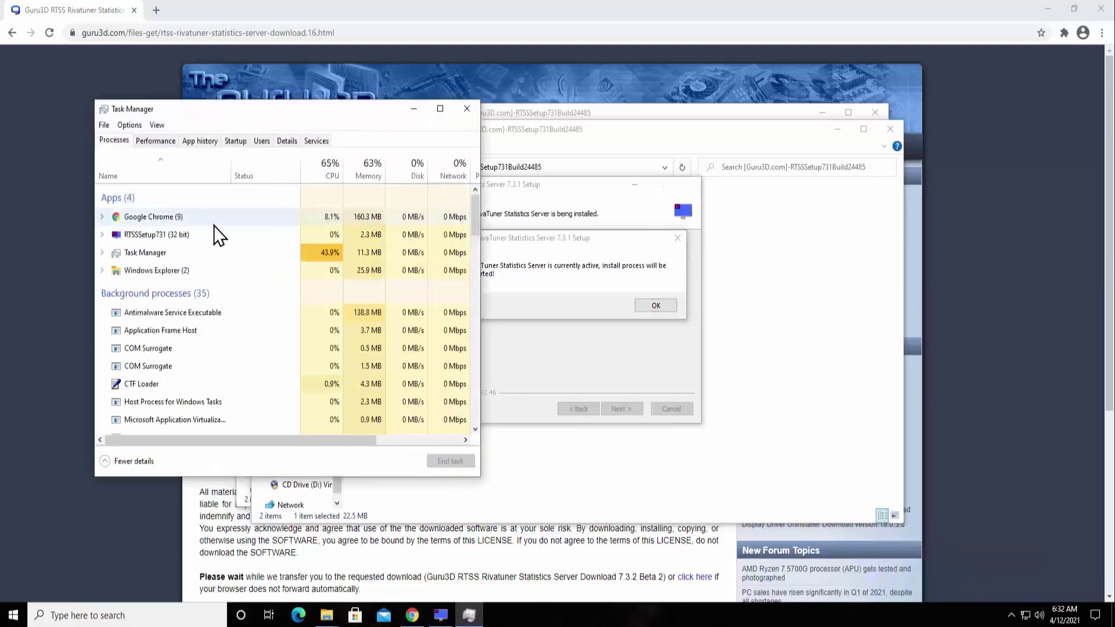
# Step: End the RTSS (32 bit) and RTSS Hooks Loader processes, then close Task Manager
pyautogui.scroll(-3, 245, 367)
pyautogui.scroll(-4, 219, 406)
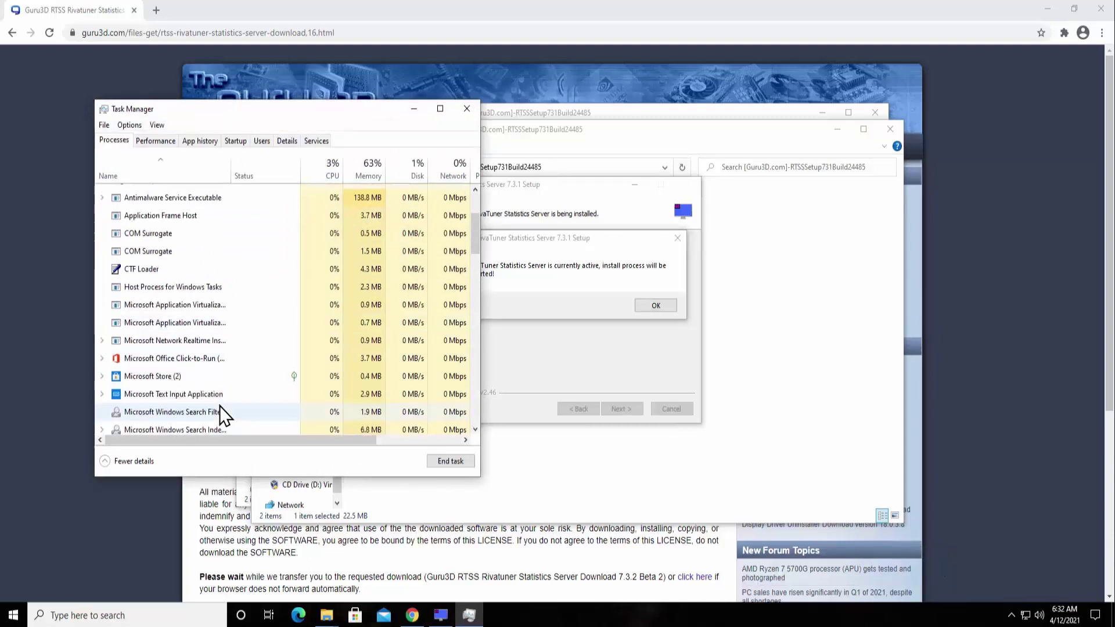
pyautogui.click(224, 329)
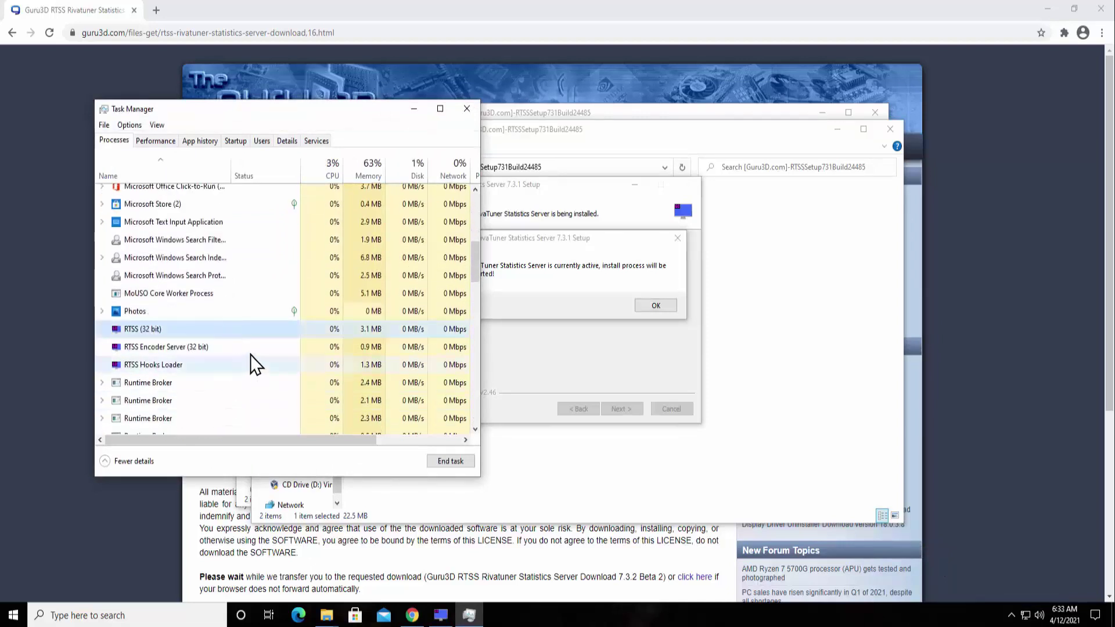
pyautogui.click(444, 461)
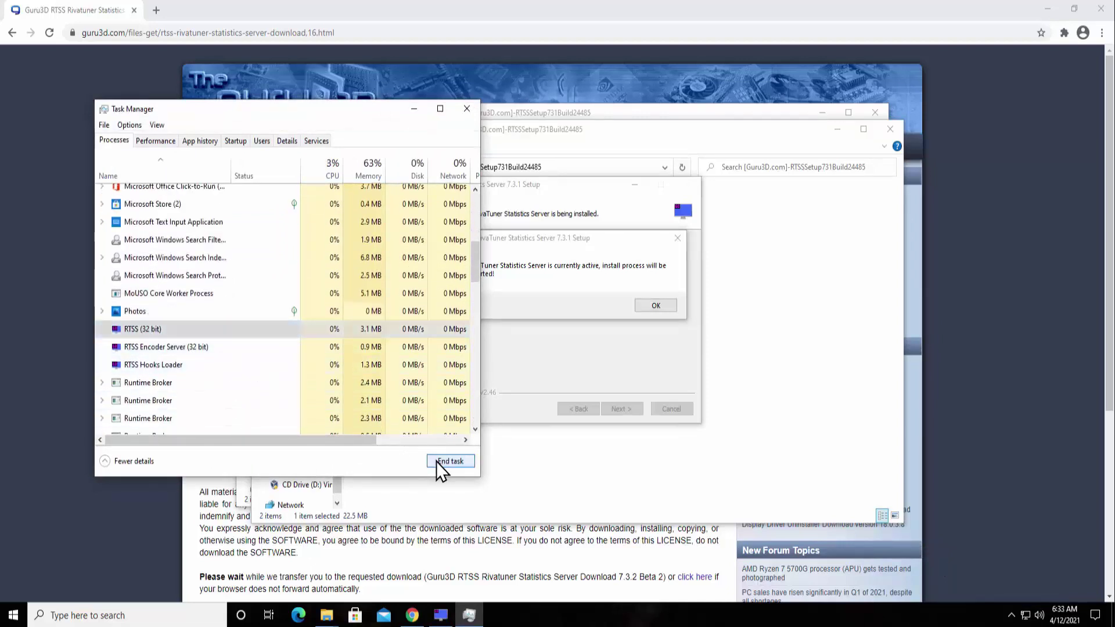
pyautogui.click(192, 332)
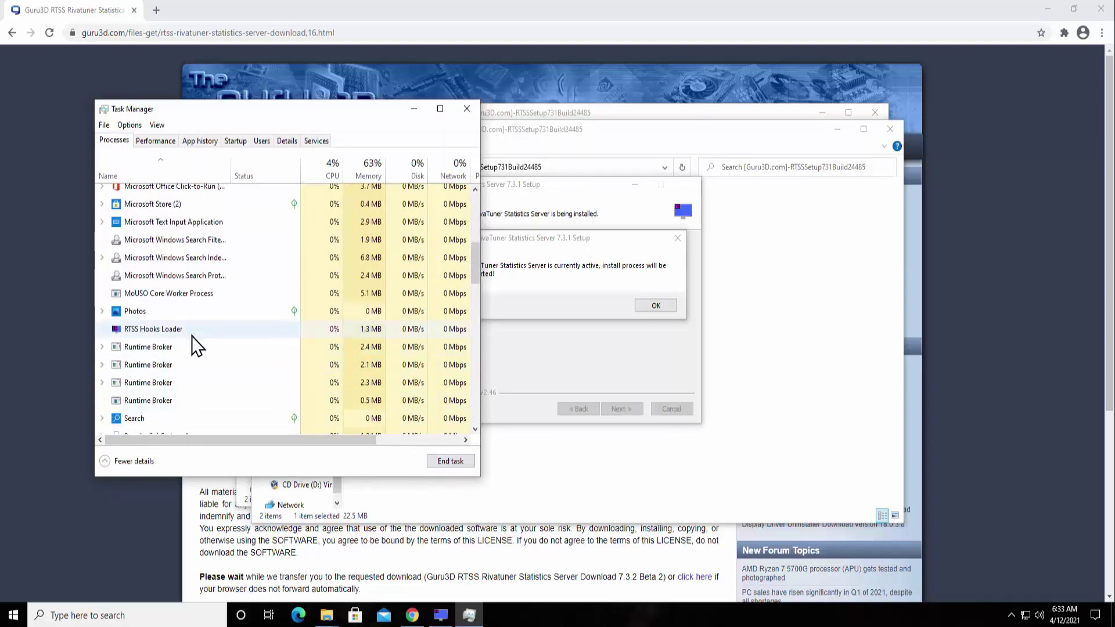
pyautogui.click(460, 462)
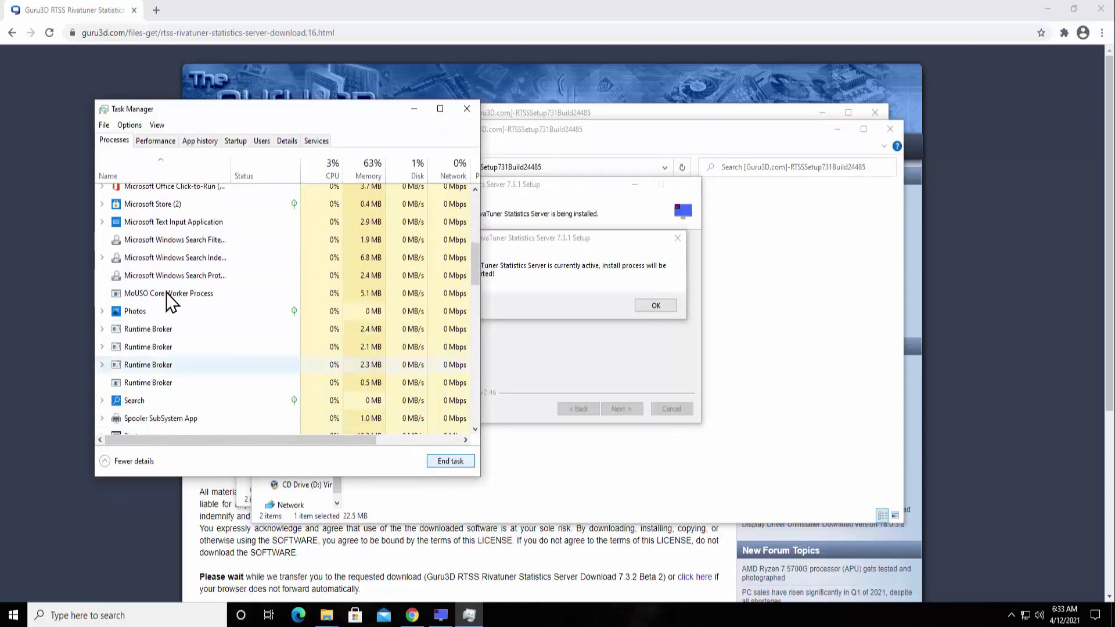
pyautogui.click(466, 110)
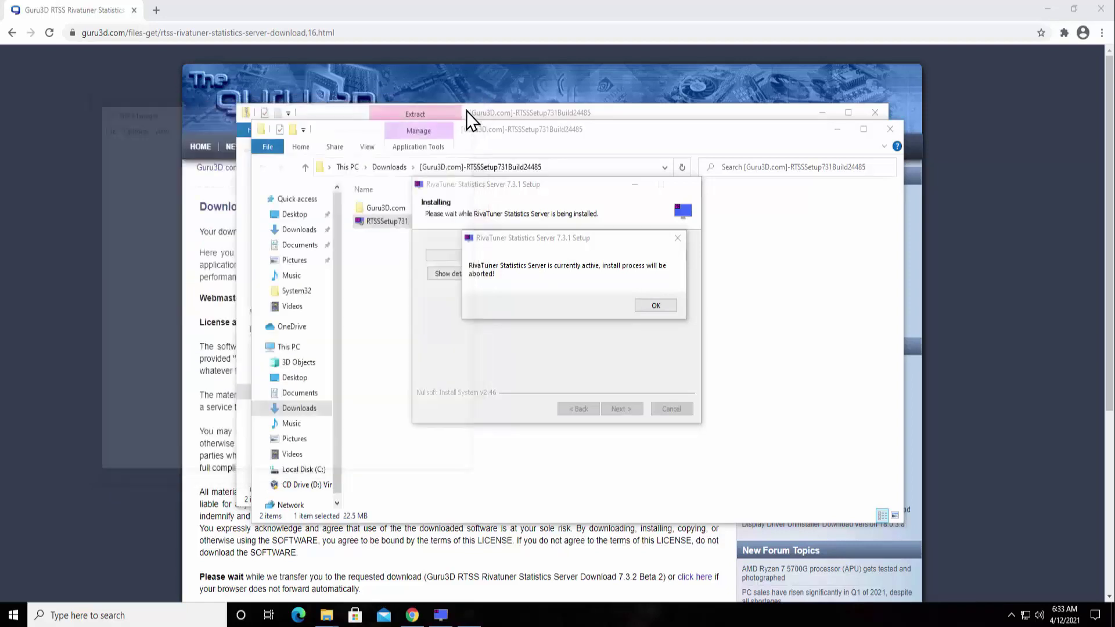
# Step: Dismiss the abort message and relaunch RTSSSetup731, approving the UAC prompt
pyautogui.click(654, 304)
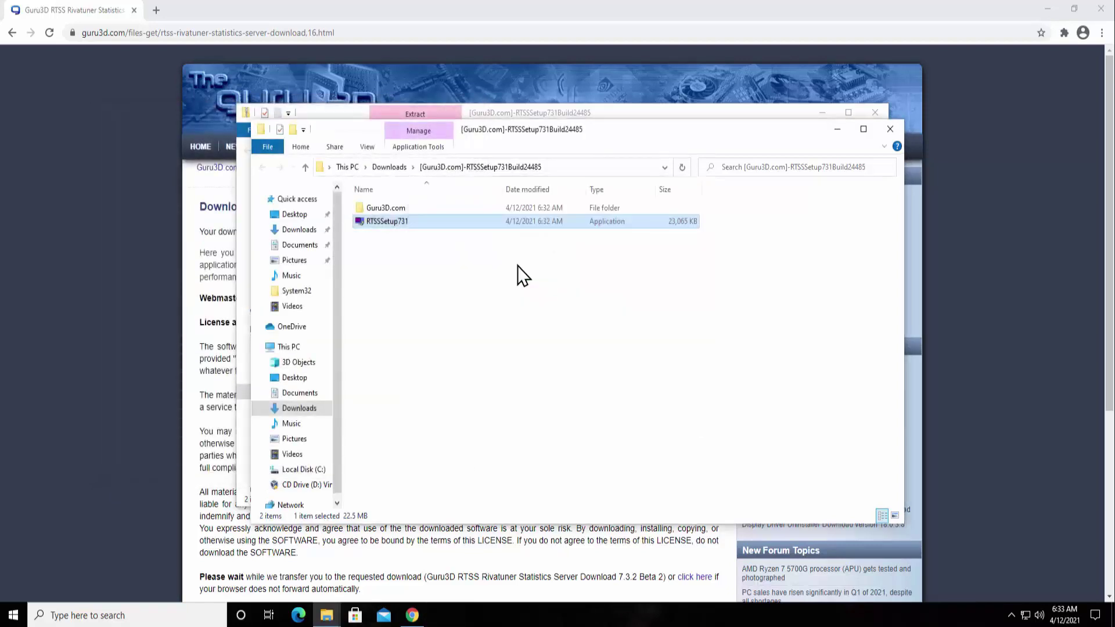
pyautogui.doubleClick(385, 225)
pyautogui.click(493, 393)
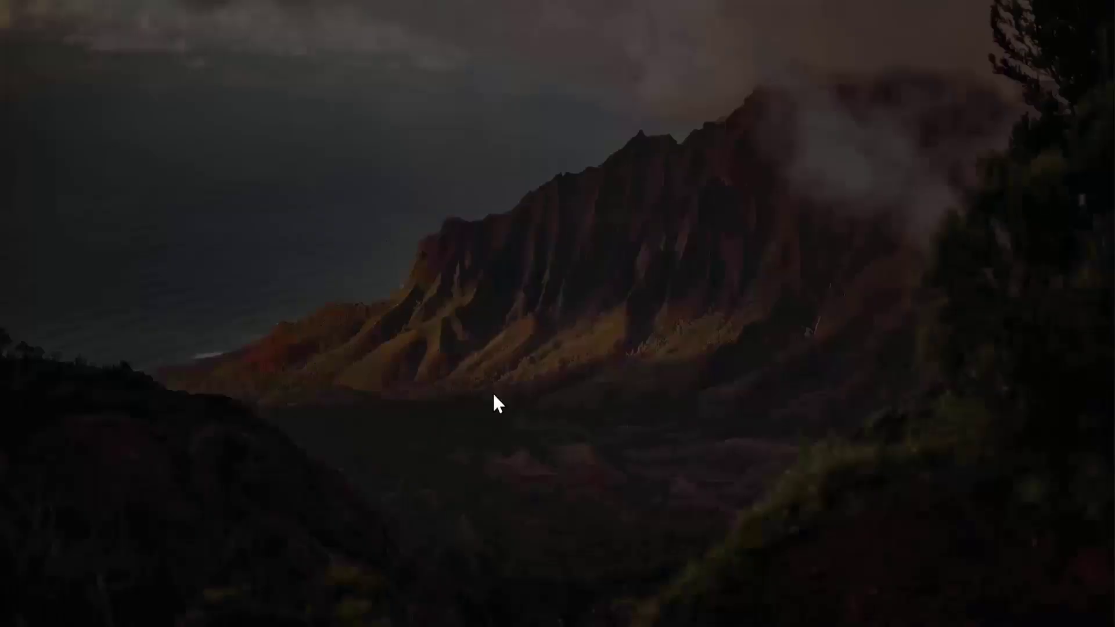
# Step: Confirm the language, accept the licence and keep the default install folder
pyautogui.click(560, 335)
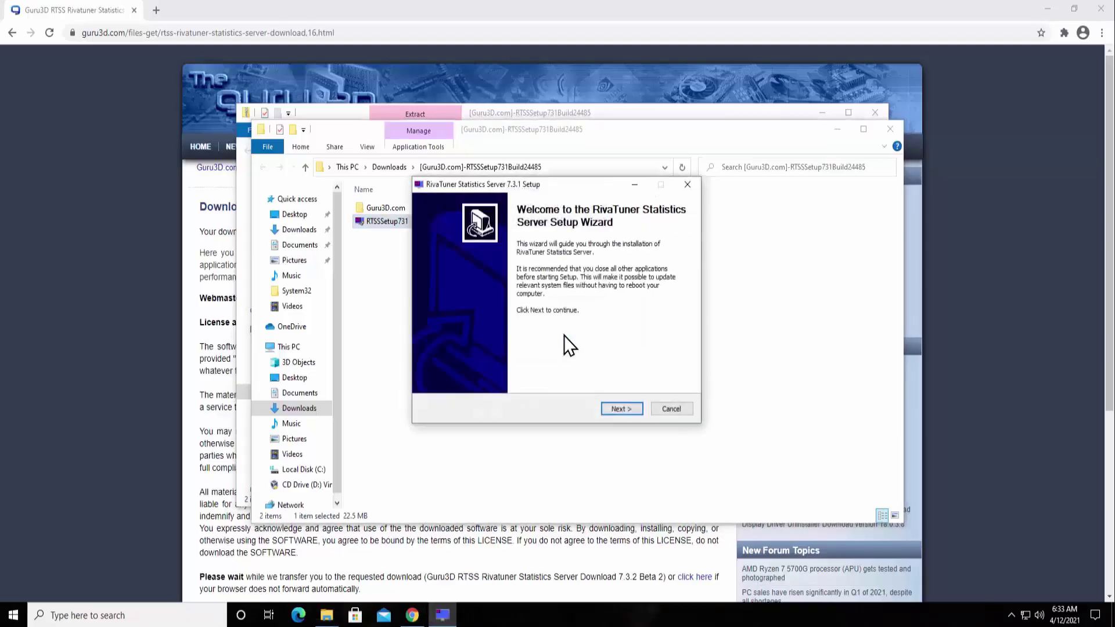
pyautogui.click(621, 408)
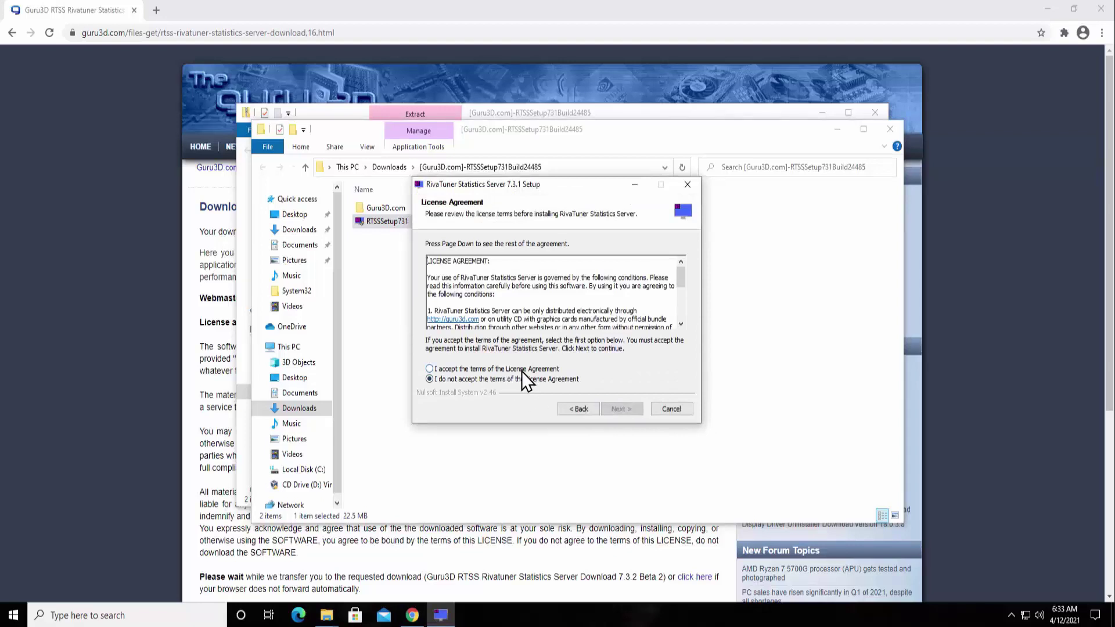
pyautogui.click(431, 368)
pyautogui.click(634, 407)
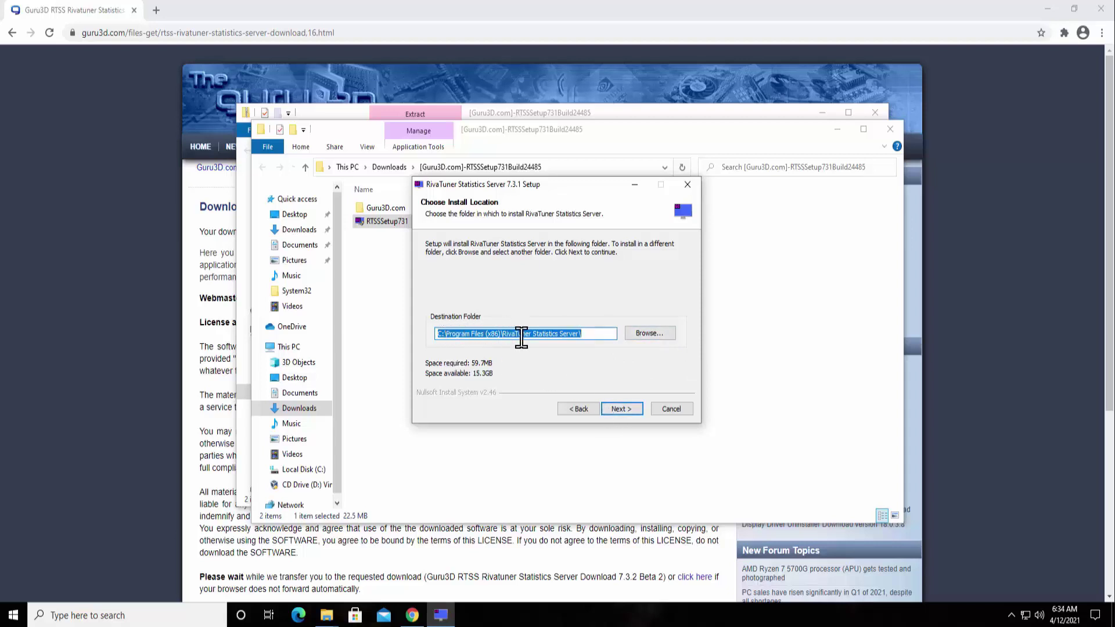
pyautogui.click(614, 410)
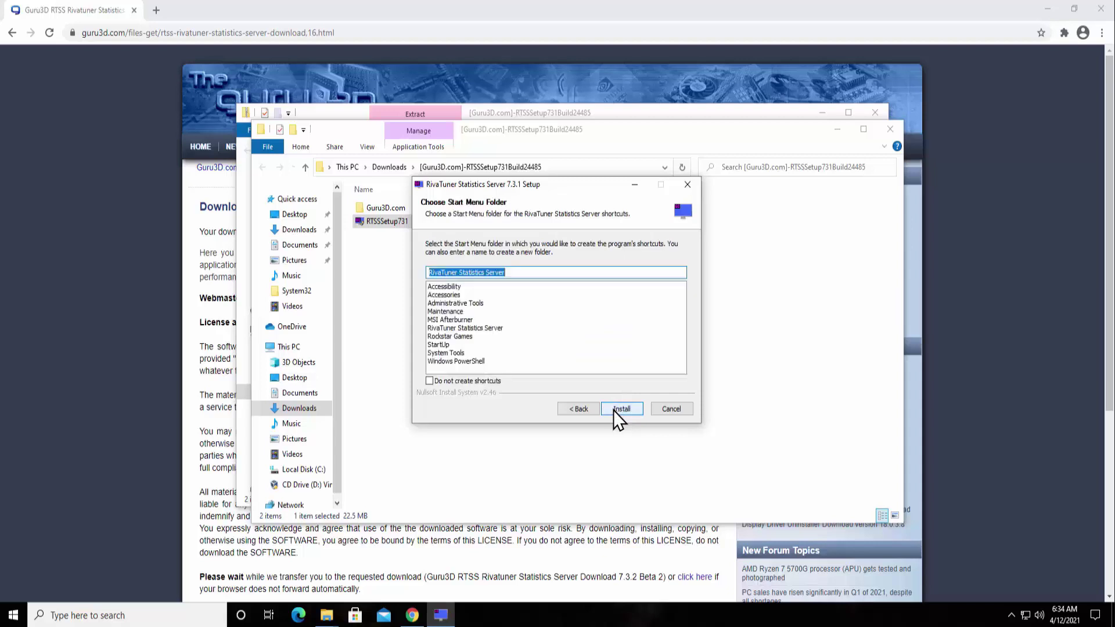
# Step: Install with the default Start Menu folder, decline the reboot, and finish the wizard
pyautogui.click(614, 410)
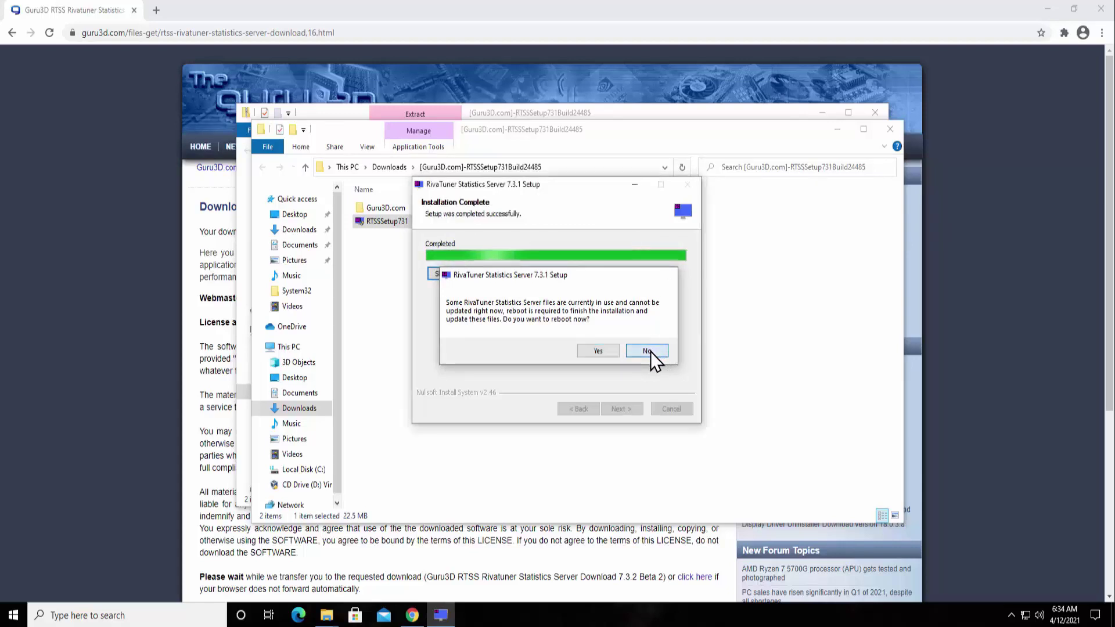
pyautogui.click(647, 351)
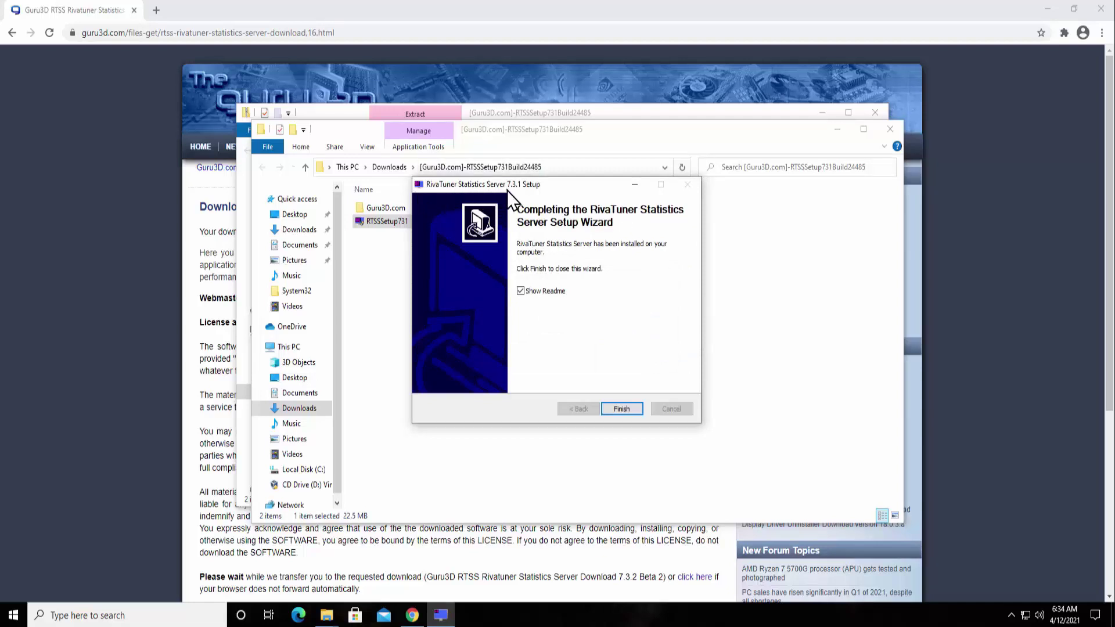
pyautogui.click(621, 409)
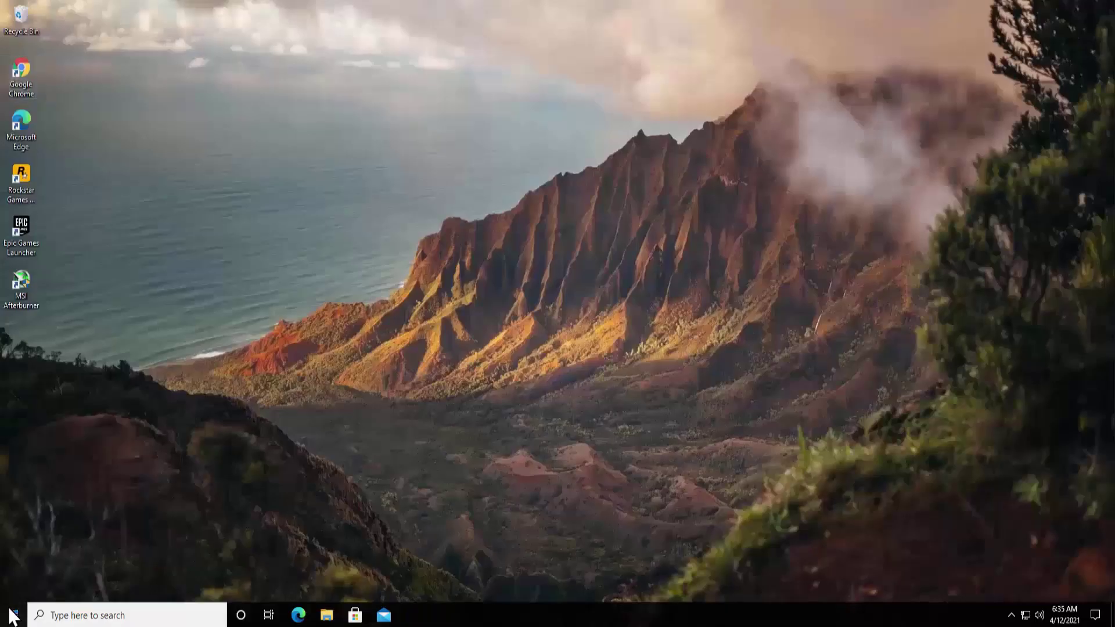
# Step: Open and dismiss the Start menu to leave only the bare desktop
pyautogui.click(13, 615)
pyautogui.moveTo(7, 591)
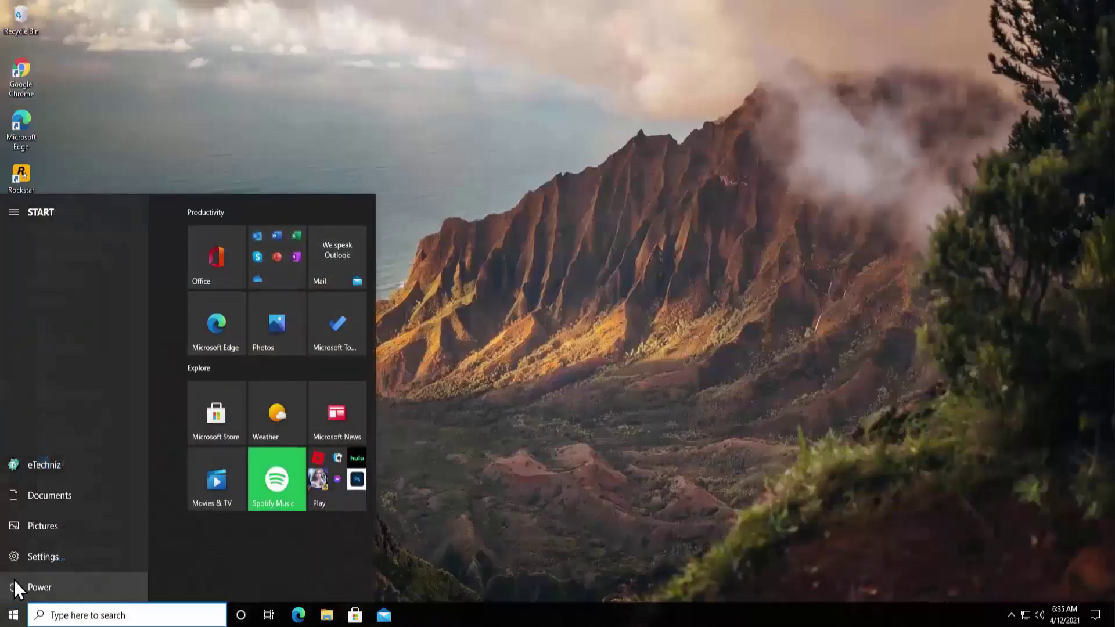
pyautogui.click(582, 420)
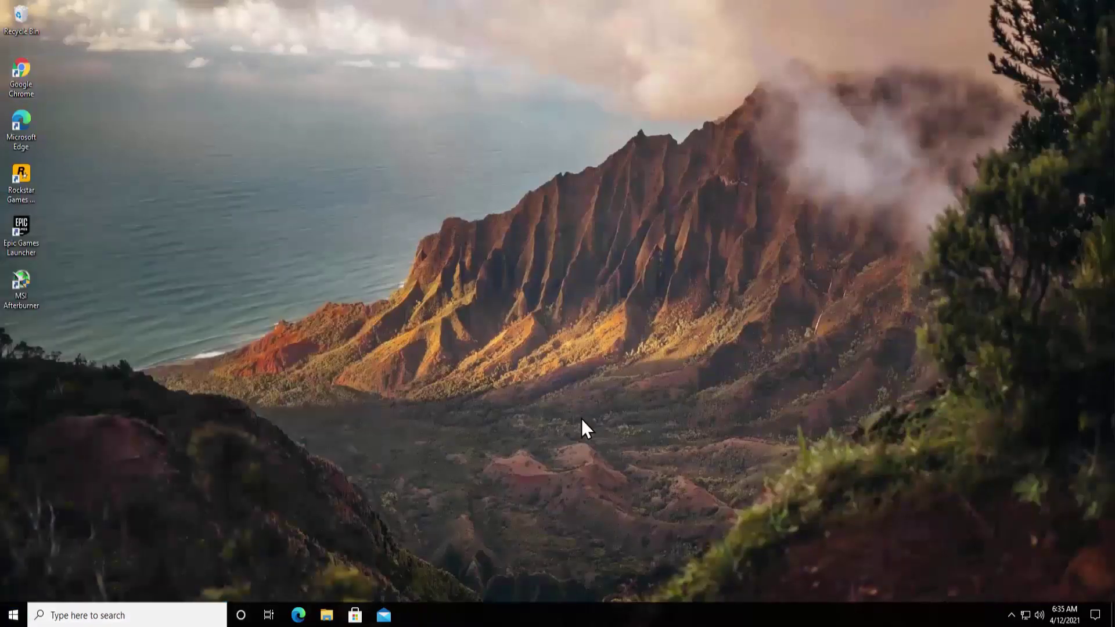